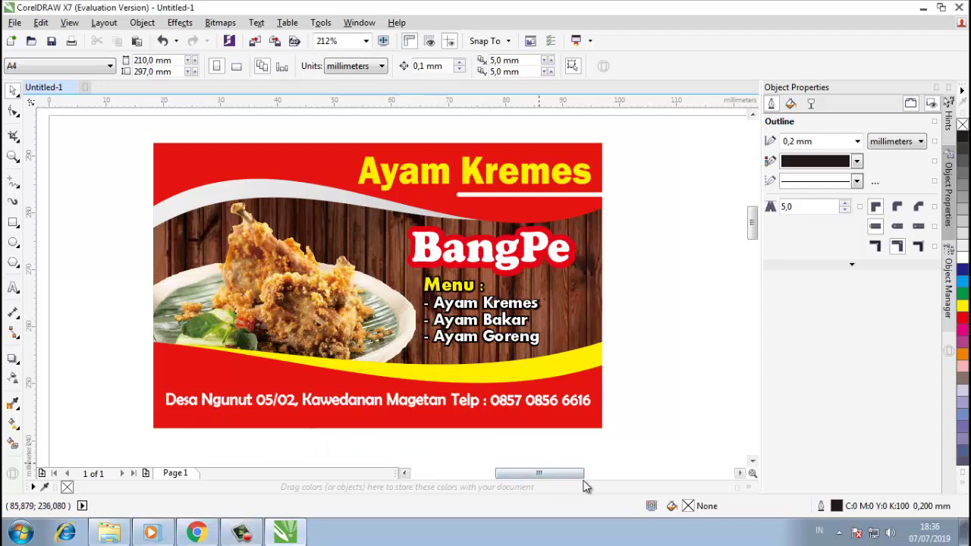
# Step: Examine the finished Ayam Kremes business card and its placement on the A4 page
pyautogui.moveTo(569, 477); pyautogui.dragTo(591, 478)
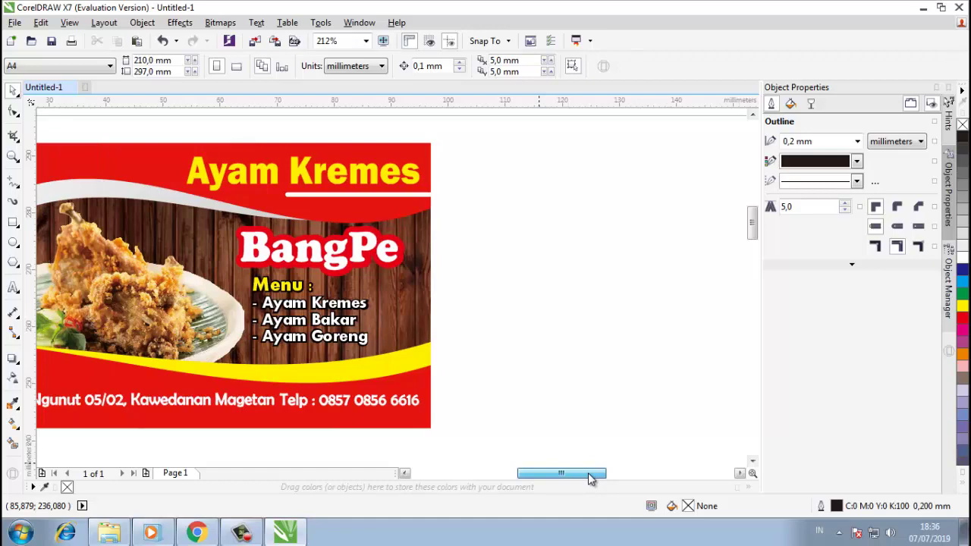
pyautogui.scroll(-1, 615, 389)
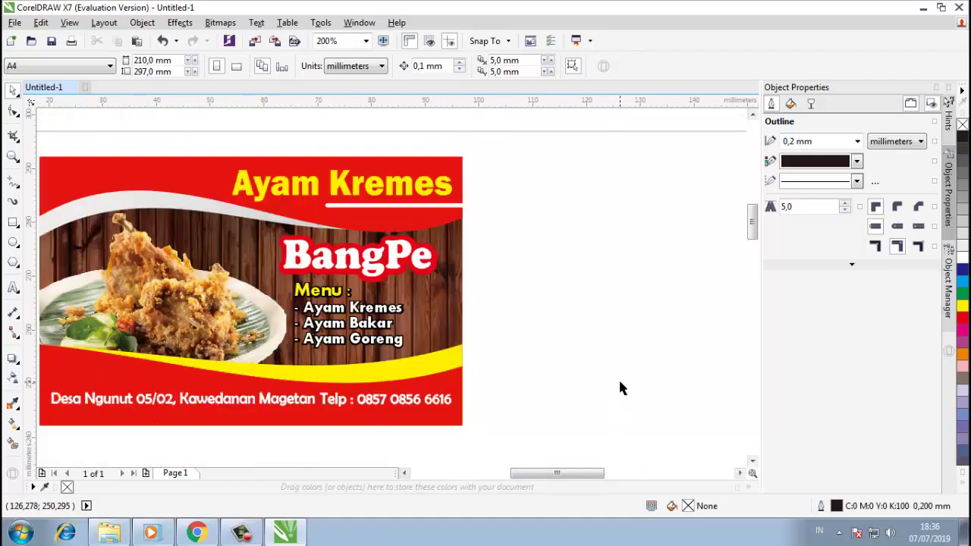
pyautogui.scroll(-2, 620, 388)
pyautogui.scroll(3, 585, 403)
pyautogui.scroll(-3, 519, 371)
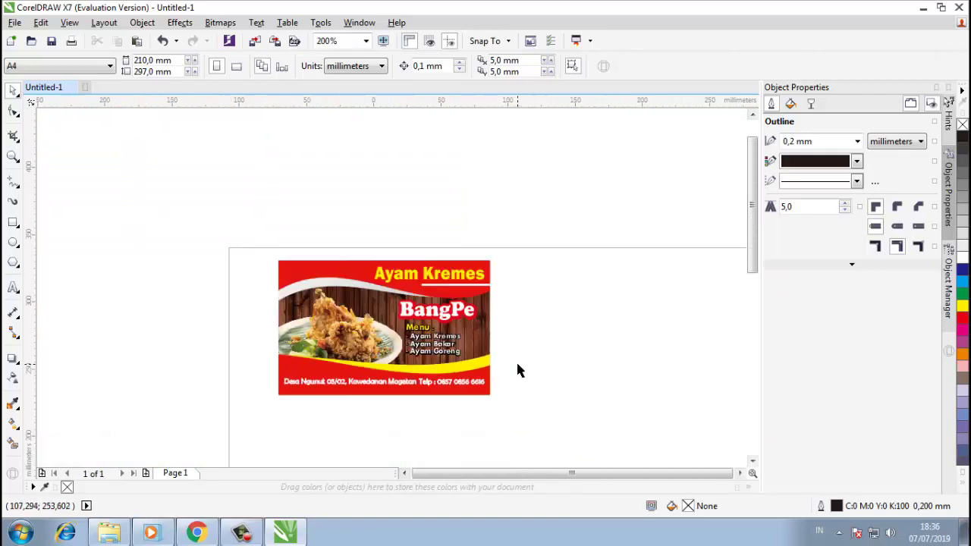
pyautogui.scroll(-3, 517, 370)
pyautogui.moveTo(753, 204); pyautogui.dragTo(754, 227)
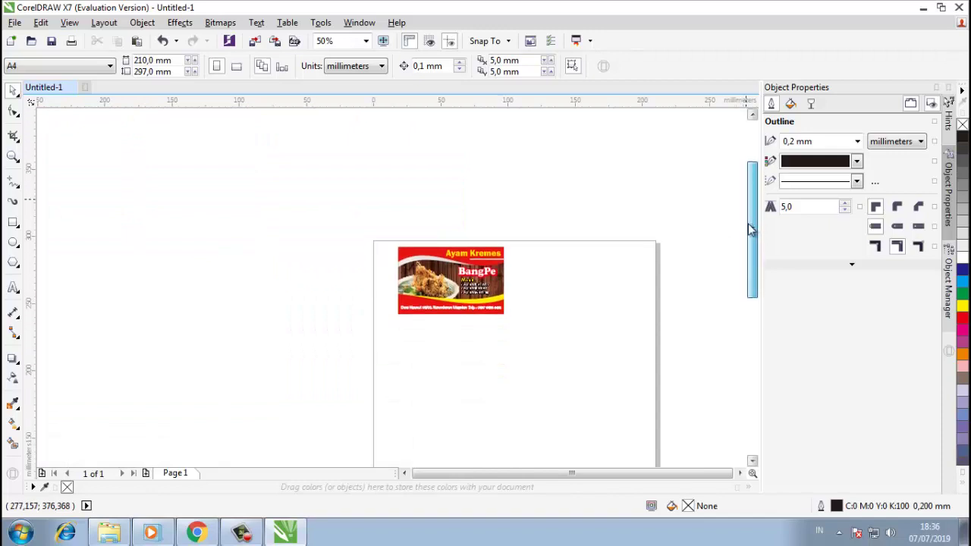
pyautogui.click(13, 156)
pyautogui.moveTo(391, 241); pyautogui.dragTo(641, 425)
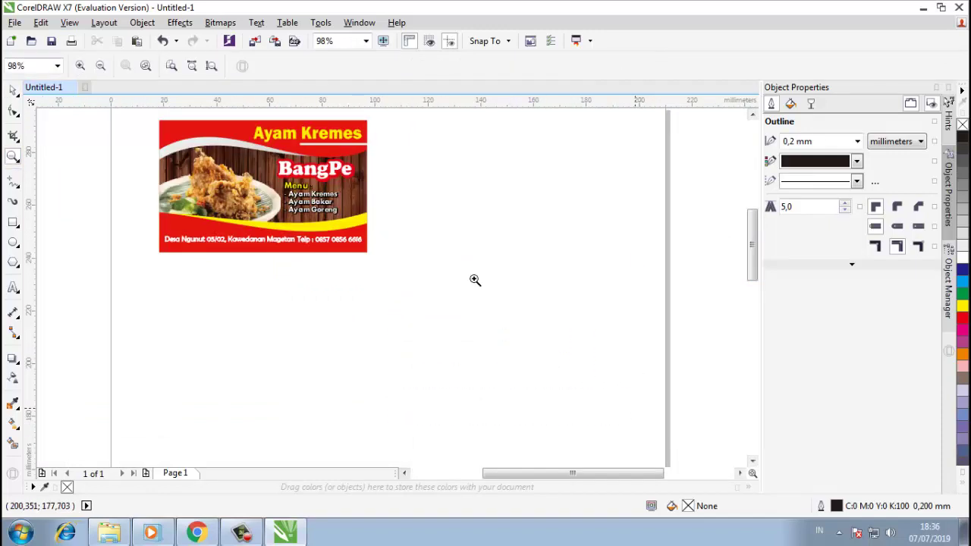
# Step: Ungroup the business card design so its parts can be selected separately
pyautogui.click(13, 89)
pyautogui.click(318, 126)
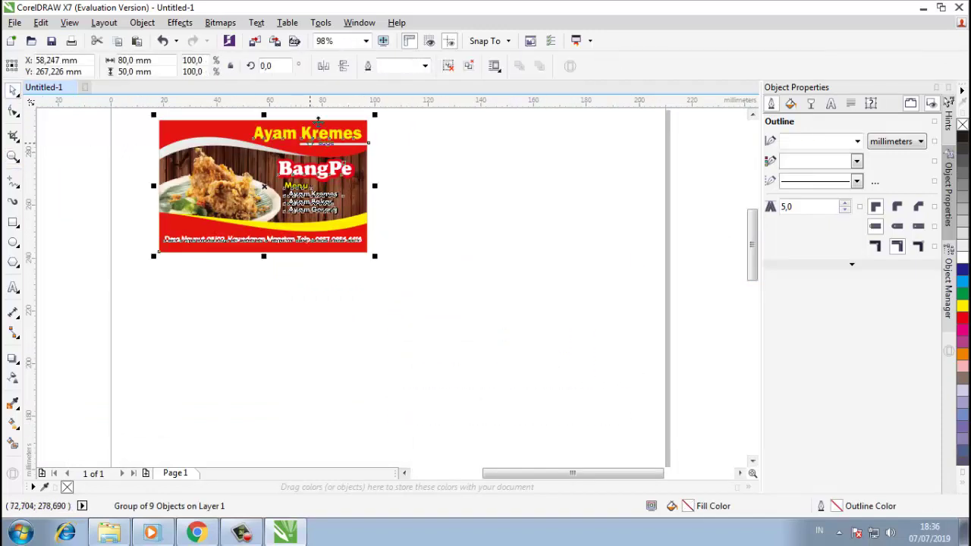
pyautogui.click(449, 66)
# Step: Copy the fried chicken plate bitmap from the card's PowerClip contents and place the copy below the card
pyautogui.click(262, 252)
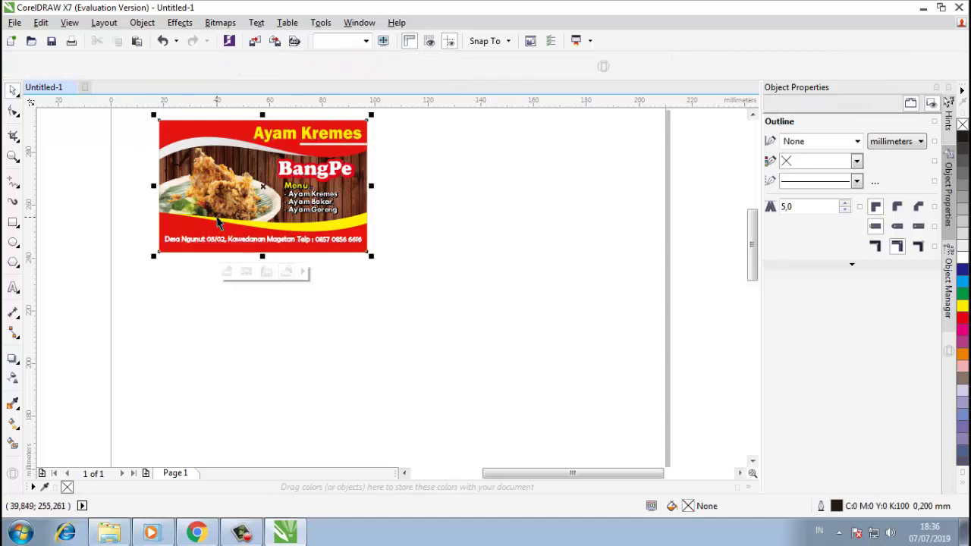
pyautogui.click(227, 271)
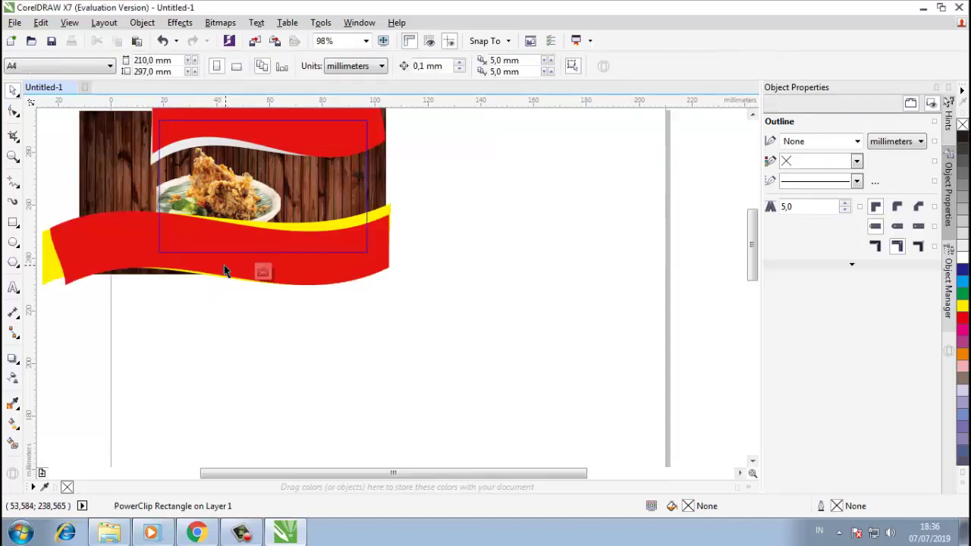
pyautogui.click(237, 189)
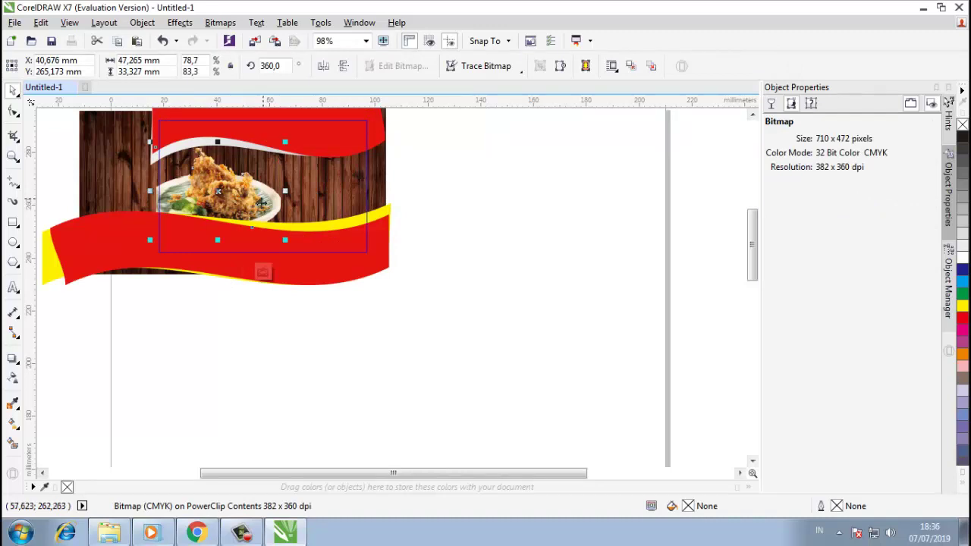
pyautogui.click(262, 272)
pyautogui.click(292, 369)
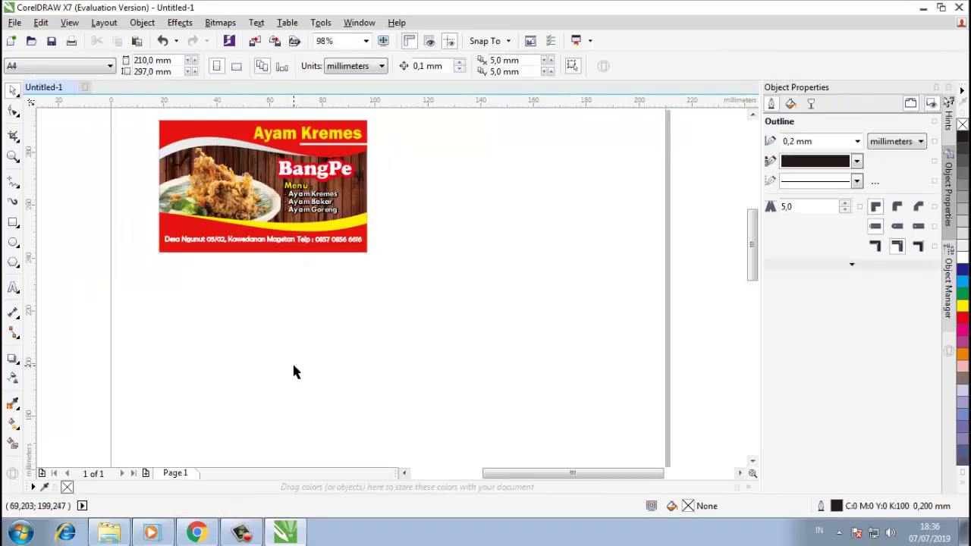
pyautogui.hotkey('ctrl', 'v')
pyautogui.moveTo(235, 199); pyautogui.dragTo(258, 350)
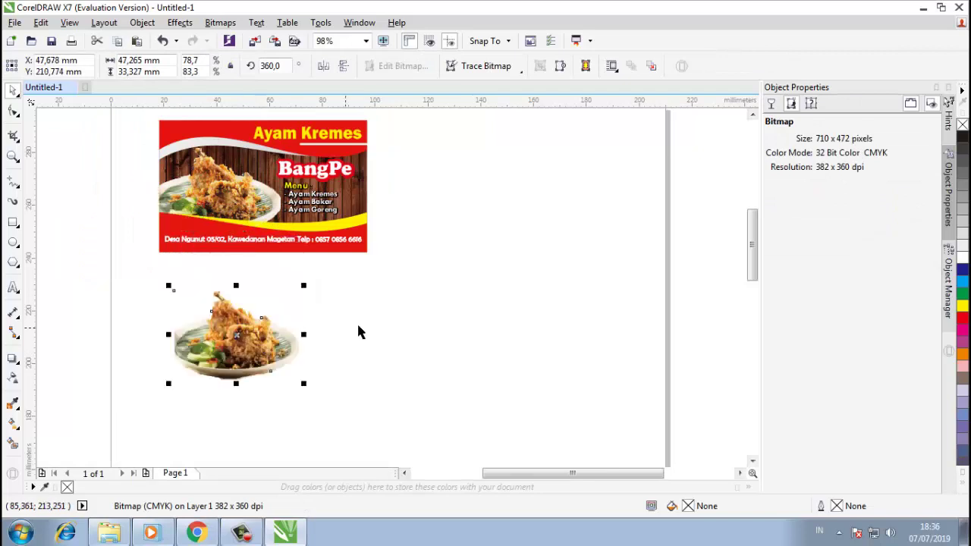
pyautogui.click(360, 331)
pyautogui.click(292, 349)
pyautogui.click(138, 305)
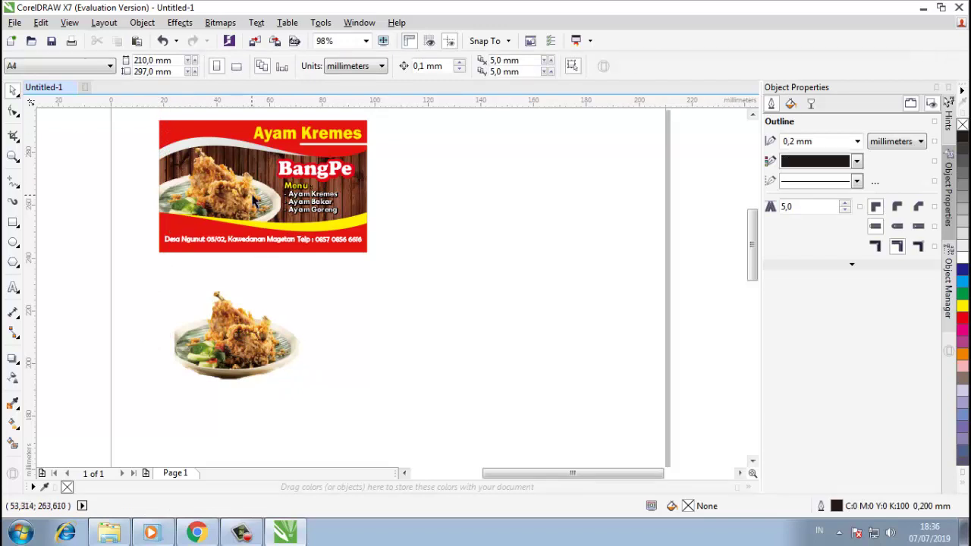
# Step: Copy the wood texture bitmap from the card's PowerClip contents and place the copy below the card, beside the plate image
pyautogui.click(251, 195)
pyautogui.click(228, 271)
pyautogui.click(322, 190)
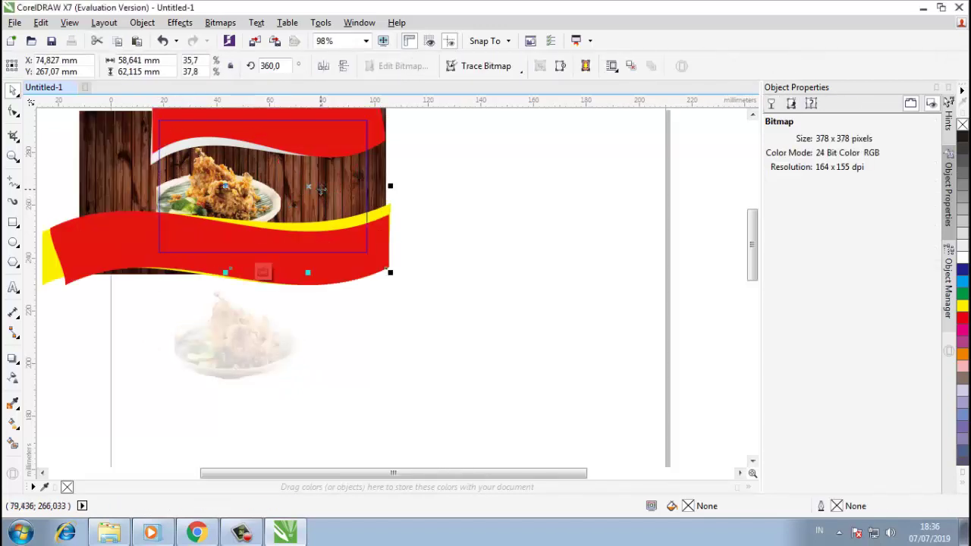
pyautogui.moveTo(322, 190); pyautogui.dragTo(122, 172)
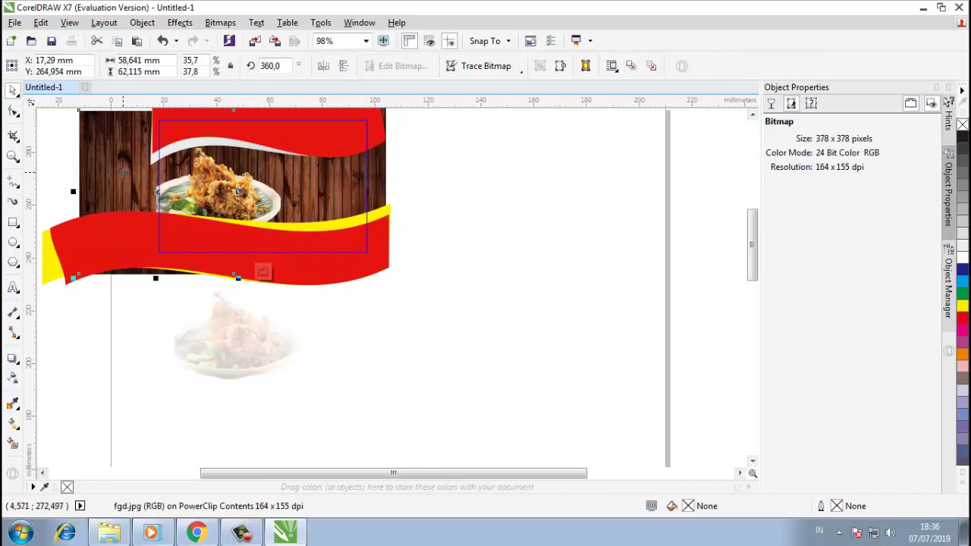
pyautogui.click(129, 325)
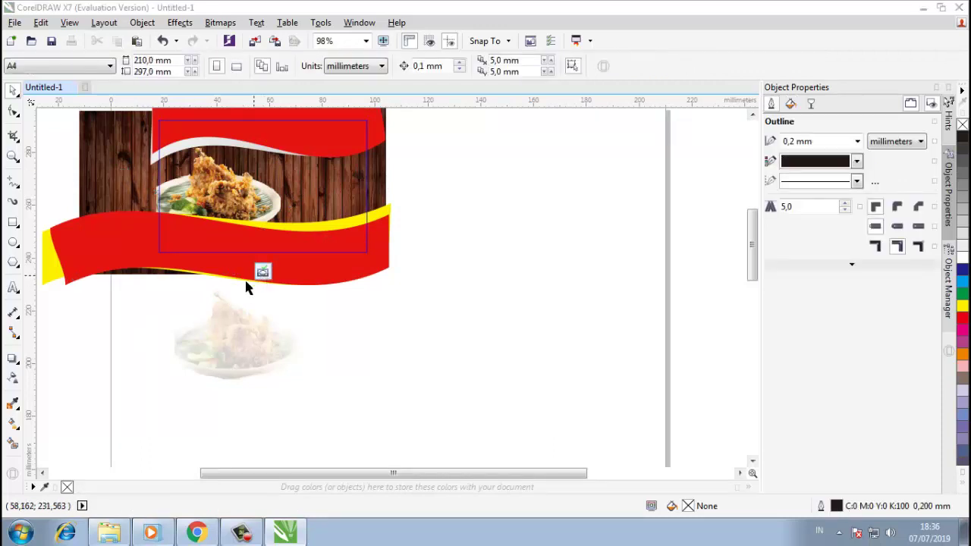
pyautogui.keyDown('ctrl'); pyautogui.click(56, 371); pyautogui.keyUp('ctrl')
pyautogui.hotkey('ctrl', 'v')
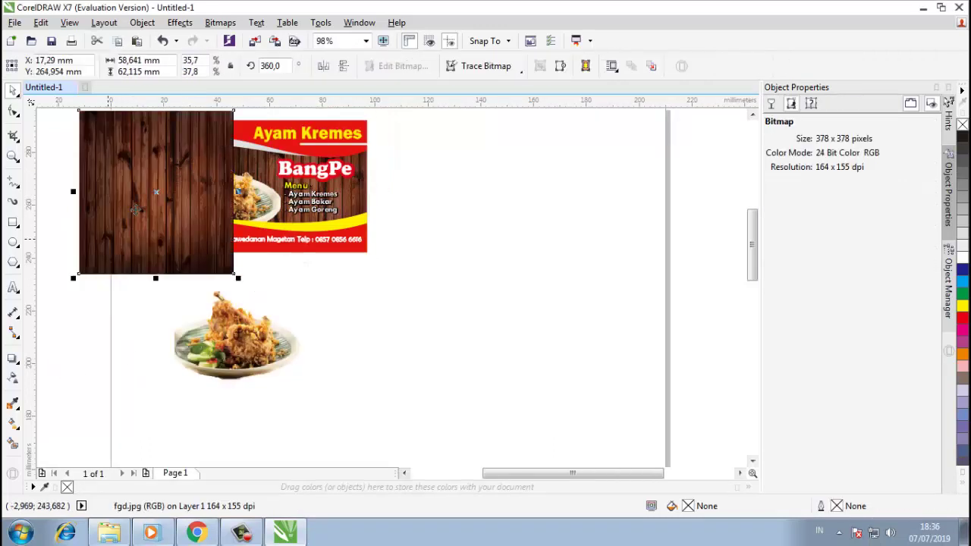
pyautogui.moveTo(140, 209); pyautogui.dragTo(161, 342)
# Step: Bring the fried chicken plate image in front of the wood texture
pyautogui.click(258, 353)
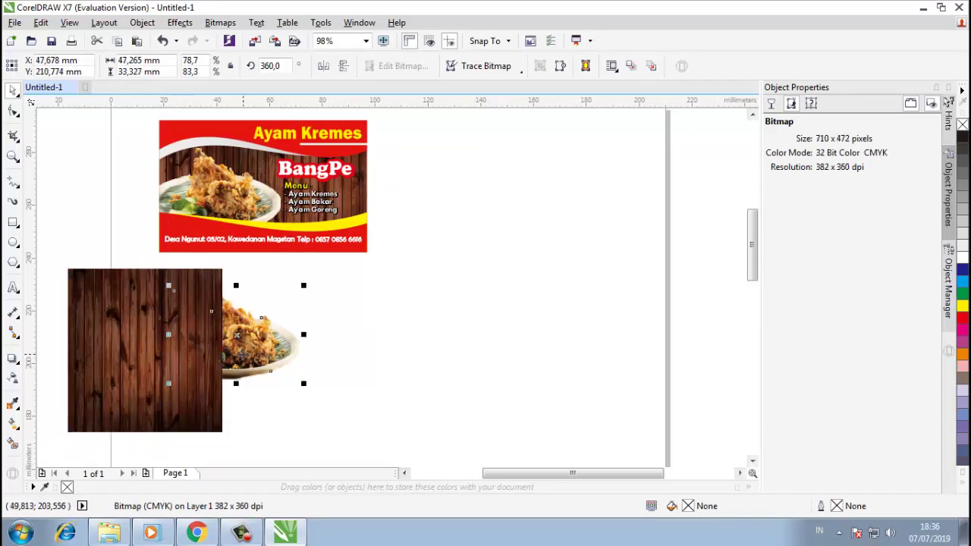
pyautogui.rightClick(258, 353)
pyautogui.moveTo(325, 375)
pyautogui.click(460, 369)
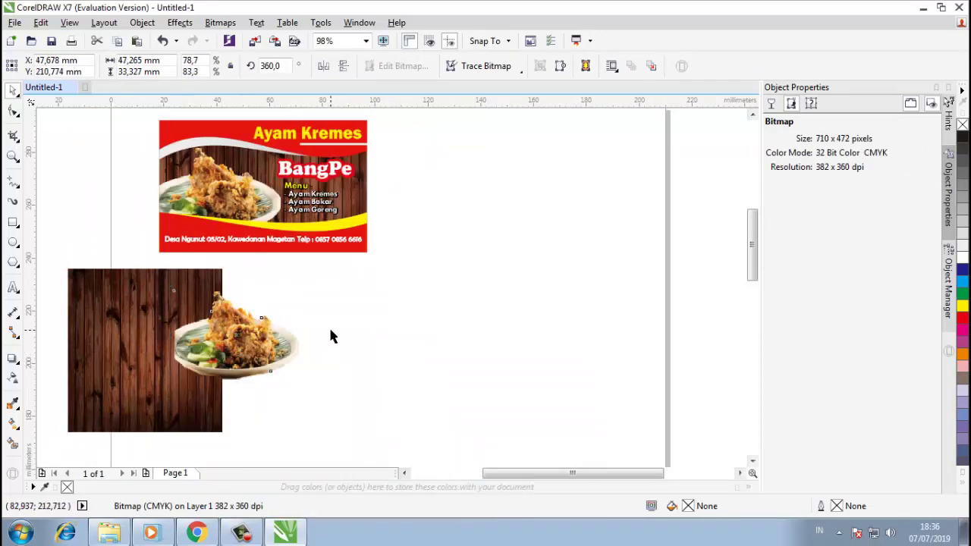
pyautogui.click(330, 336)
pyautogui.click(129, 381)
pyautogui.click(289, 304)
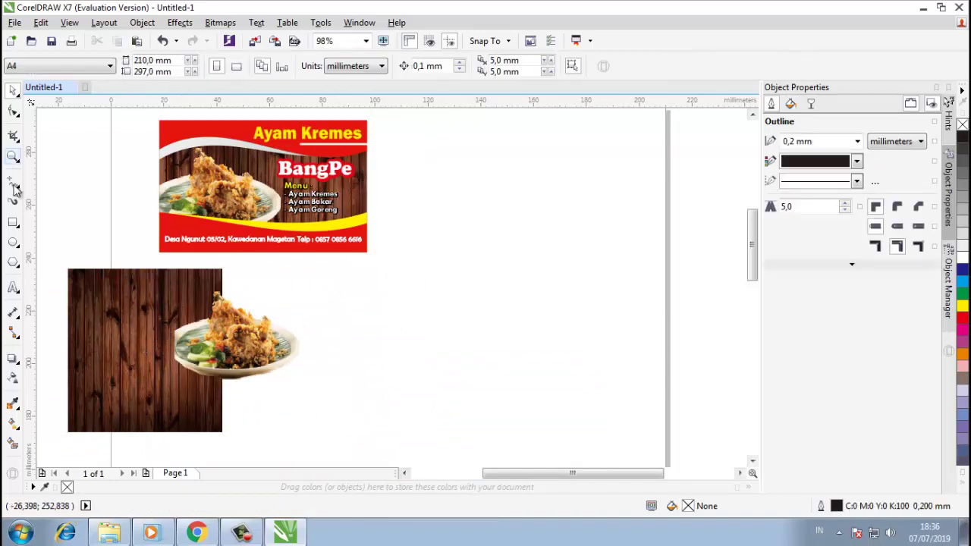
# Step: Change the document units to centimeters and check the size of the card's PowerClip rectangle
pyautogui.click(179, 121)
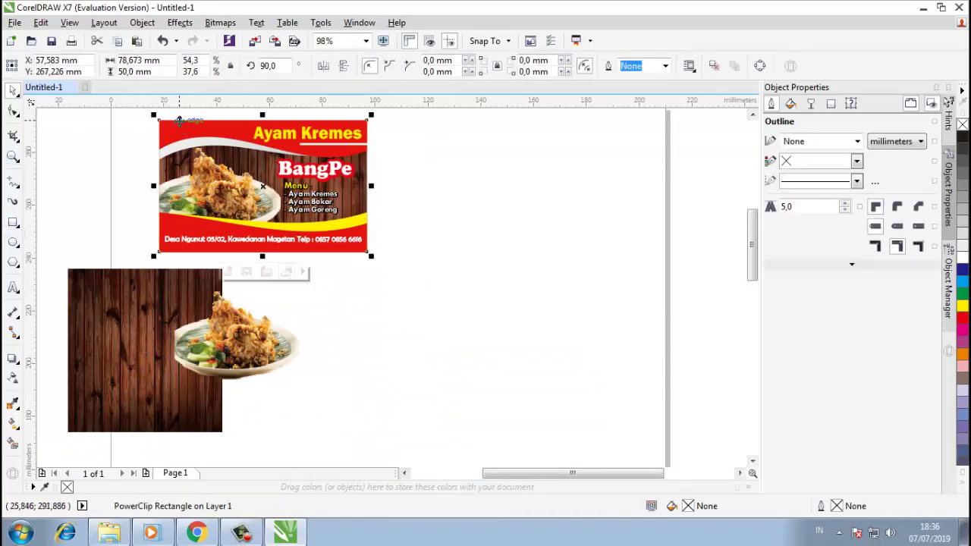
pyautogui.click(423, 165)
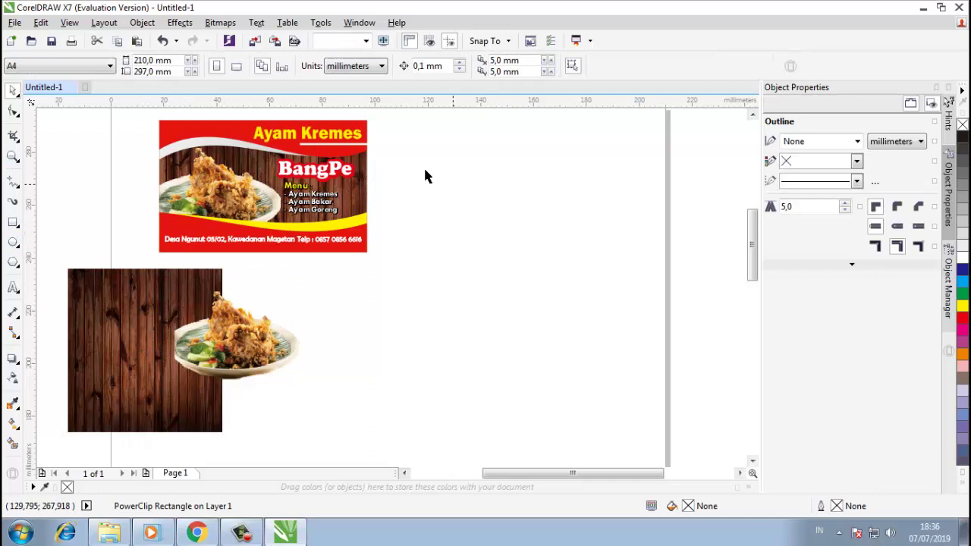
pyautogui.click(381, 66)
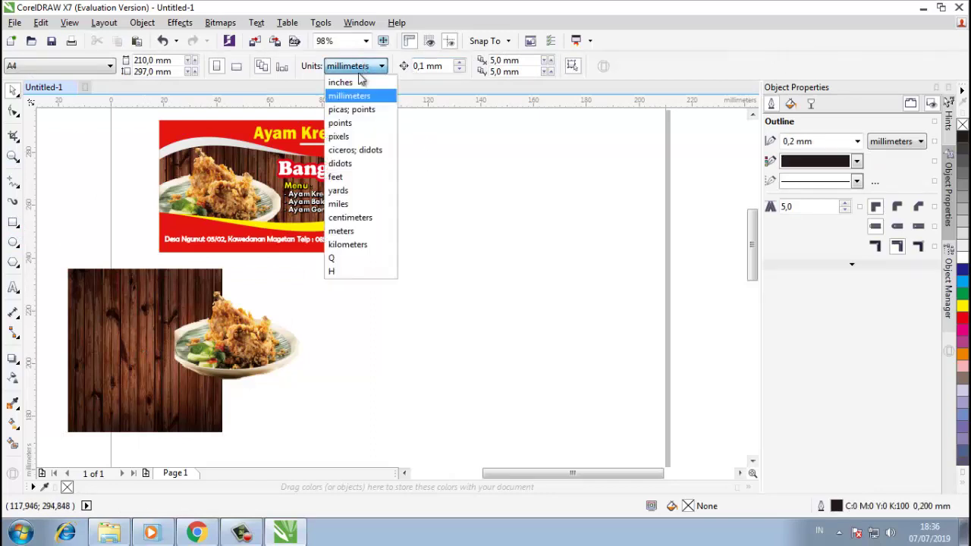
pyautogui.click(356, 218)
pyautogui.click(255, 173)
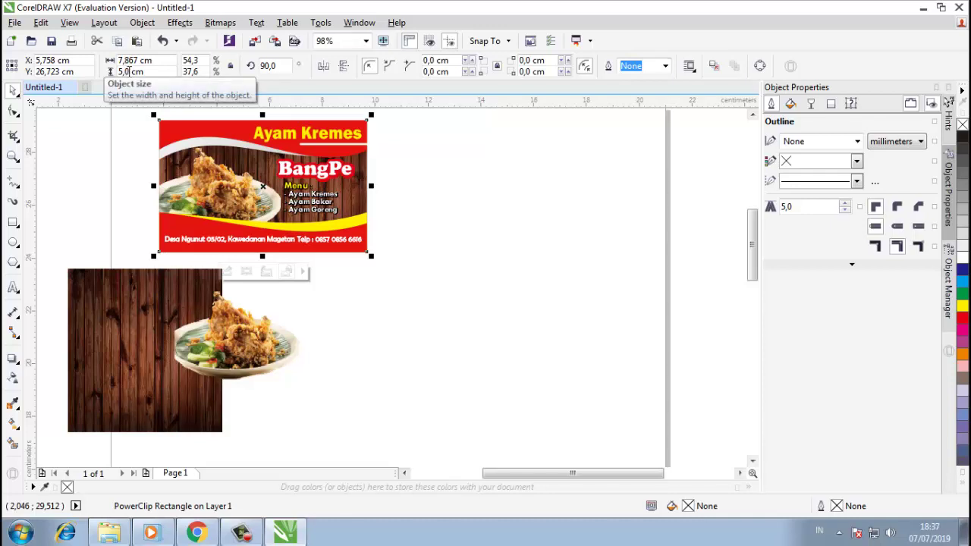
pyautogui.click(432, 186)
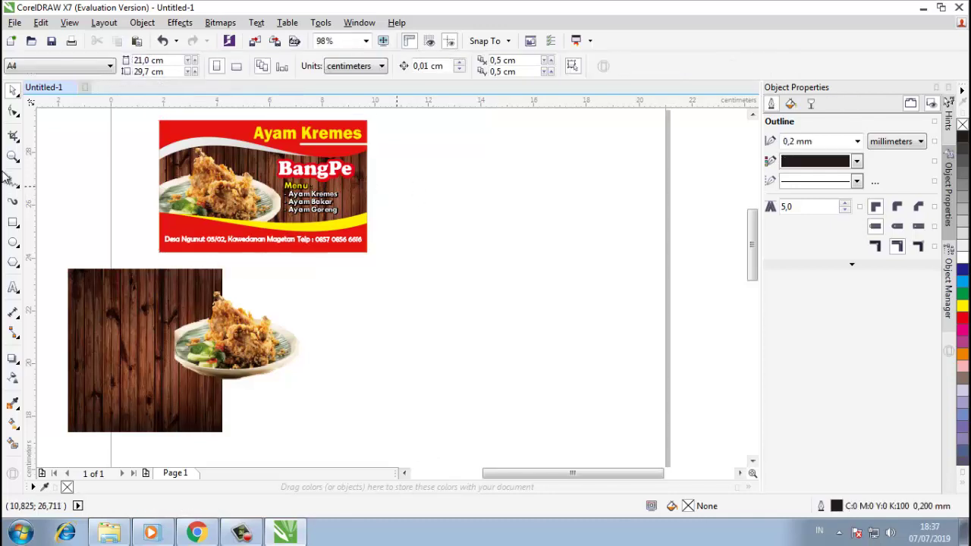
# Step: Draw a rectangle, size it to 7,8 cm wide by 5 cm high, and position it beside the finished card
pyautogui.click(17, 223)
pyautogui.moveTo(453, 166)
pyautogui.mouseDown()
pyautogui.moveTo(607, 294)
pyautogui.moveTo(642, 299)
pyautogui.moveTo(637, 280)
pyautogui.mouseUp()
pyautogui.click(153, 61)
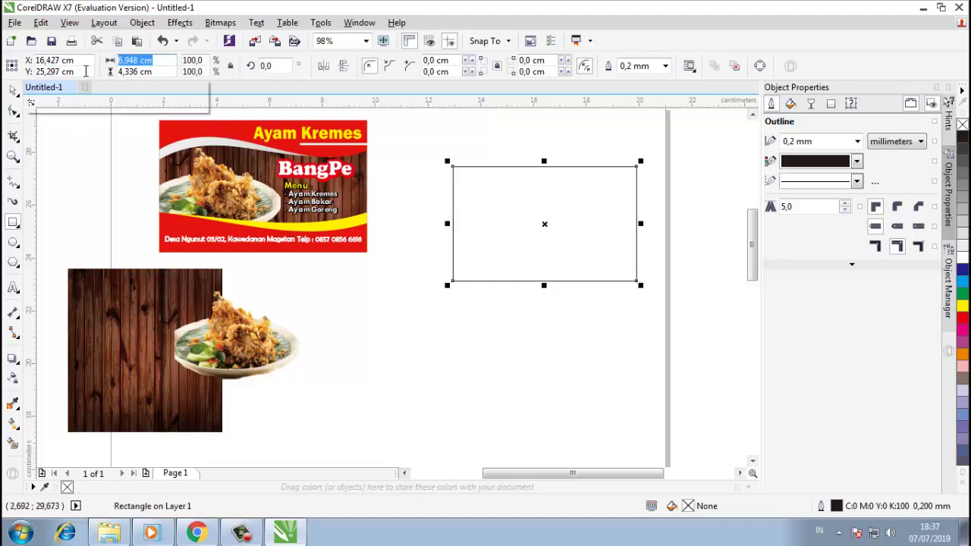
pyautogui.write('7,8')
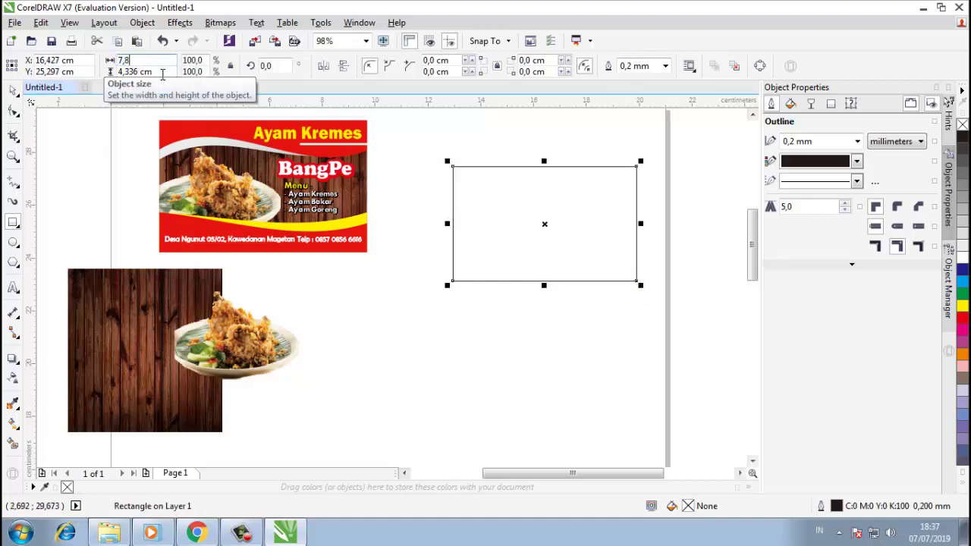
pyautogui.press('Tab')
pyautogui.write('5')
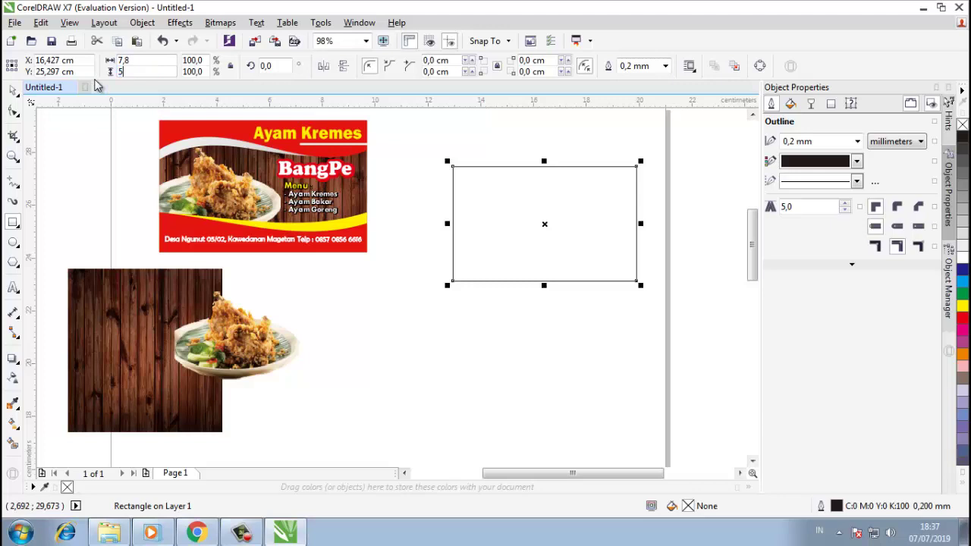
pyautogui.press('Return')
pyautogui.moveTo(597, 235); pyautogui.dragTo(540, 205)
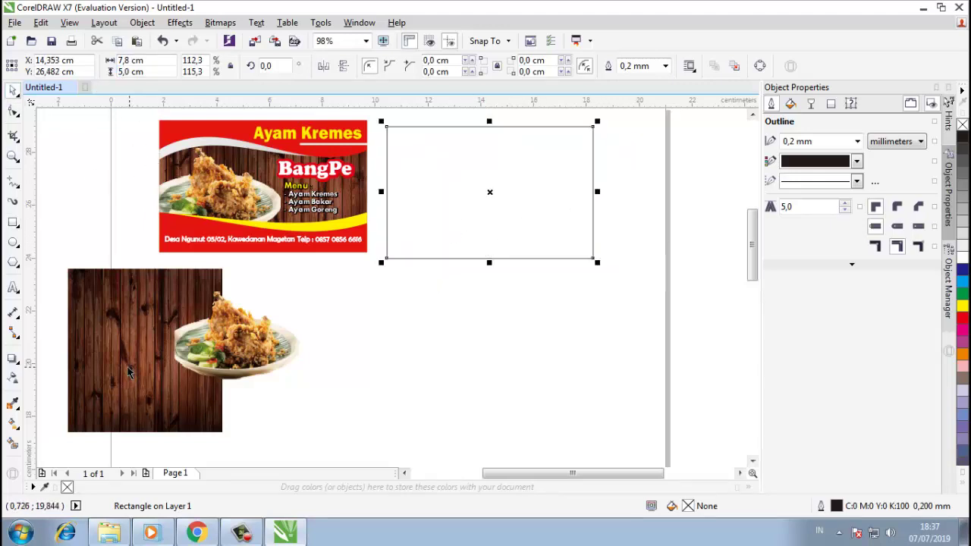
# Step: Move the wood texture over the right part of the new blank rectangle
pyautogui.moveTo(109, 372); pyautogui.dragTo(485, 218)
pyautogui.click(489, 212)
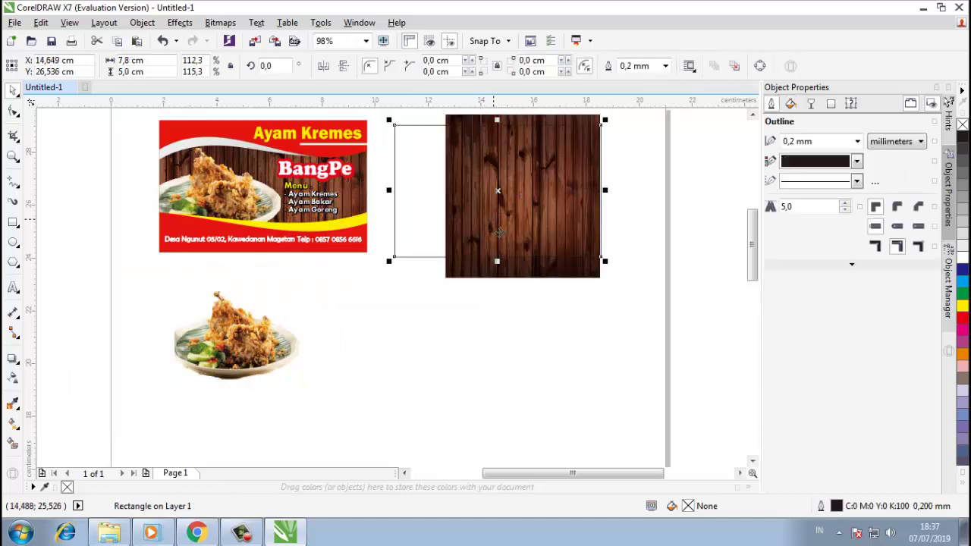
pyautogui.moveTo(565, 275); pyautogui.dragTo(576, 270)
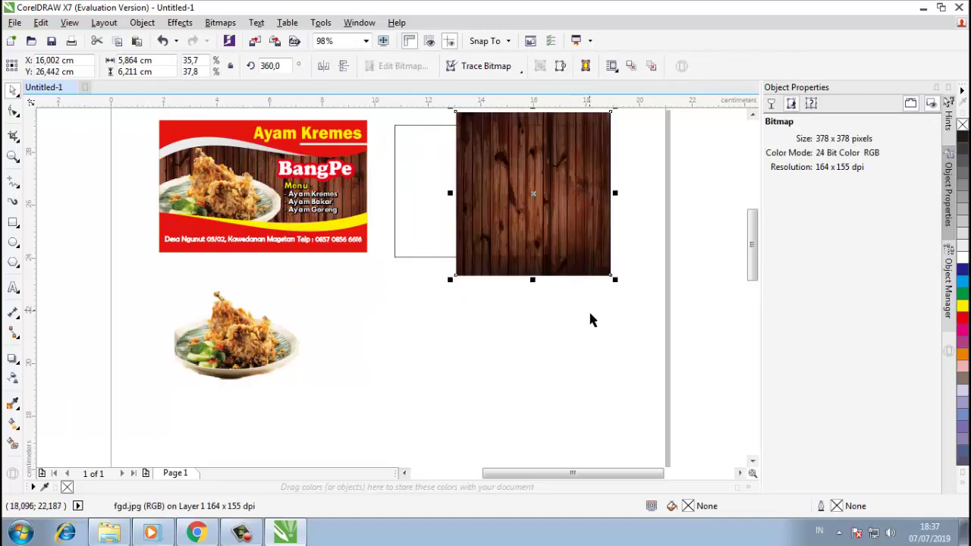
pyautogui.click(575, 335)
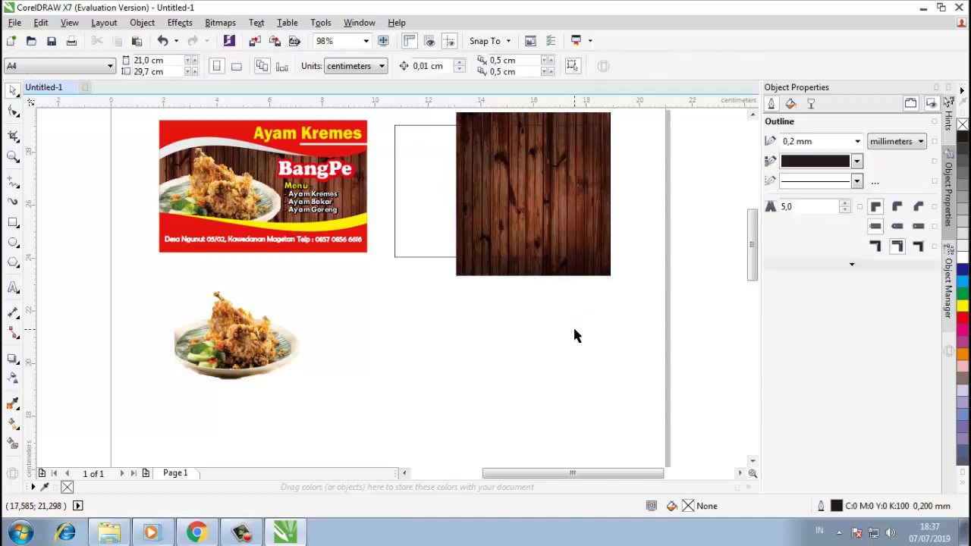
# Step: Duplicate the wood texture and place the copy directly against the original's left edge with a slight overlap
pyautogui.moveTo(547, 227); pyautogui.dragTo(389, 232)
pyautogui.keyDown('shift'); pyautogui.click(514, 227); pyautogui.keyUp('shift')
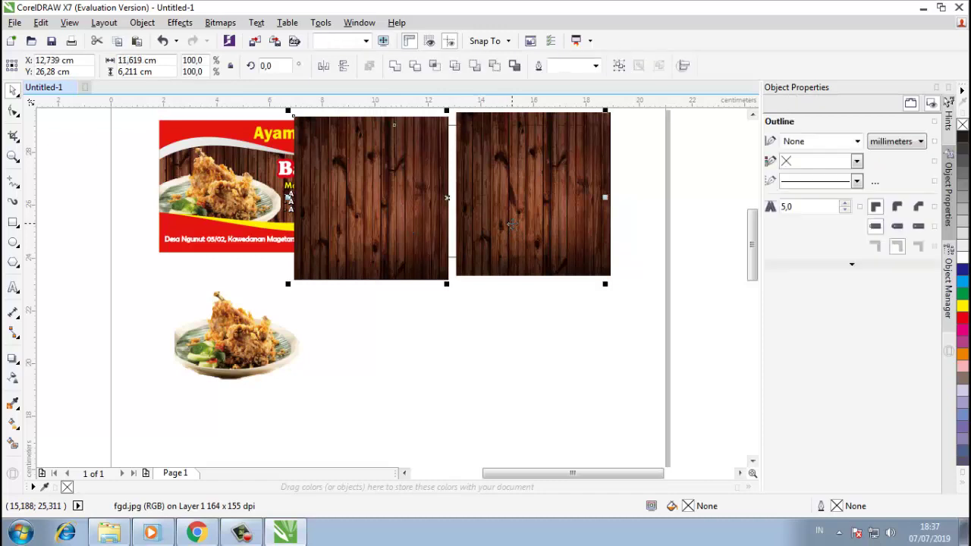
pyautogui.click(503, 329)
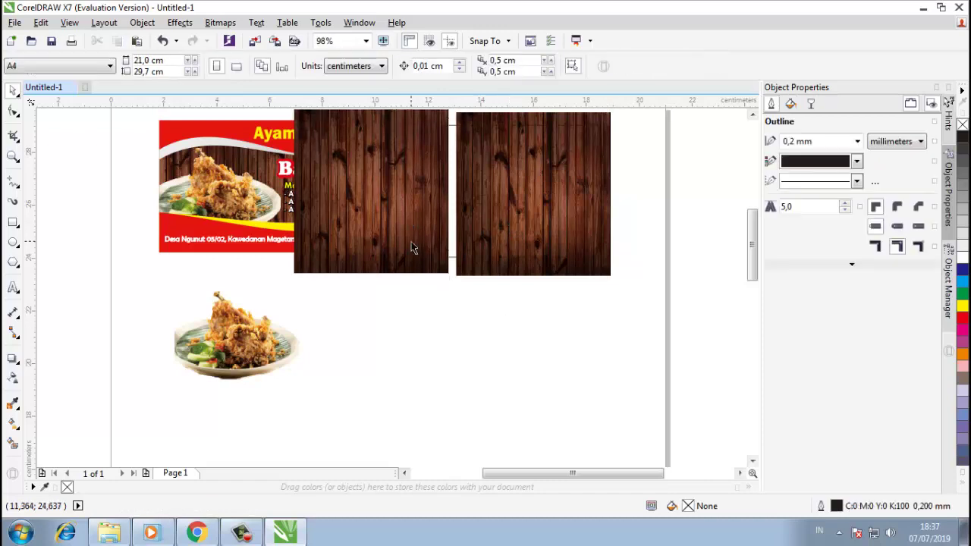
pyautogui.click(412, 250)
pyautogui.scroll(1, 752, 249)
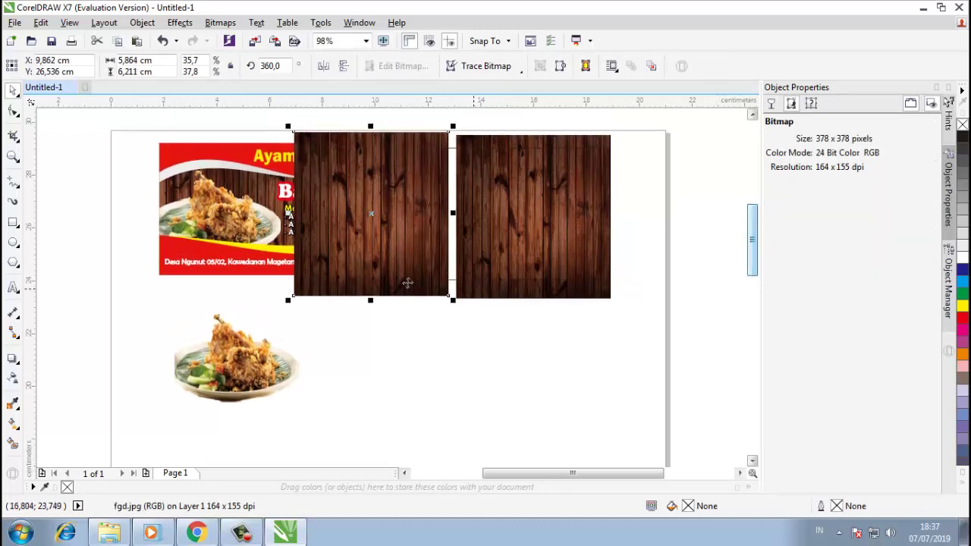
pyautogui.moveTo(369, 258); pyautogui.dragTo(381, 274)
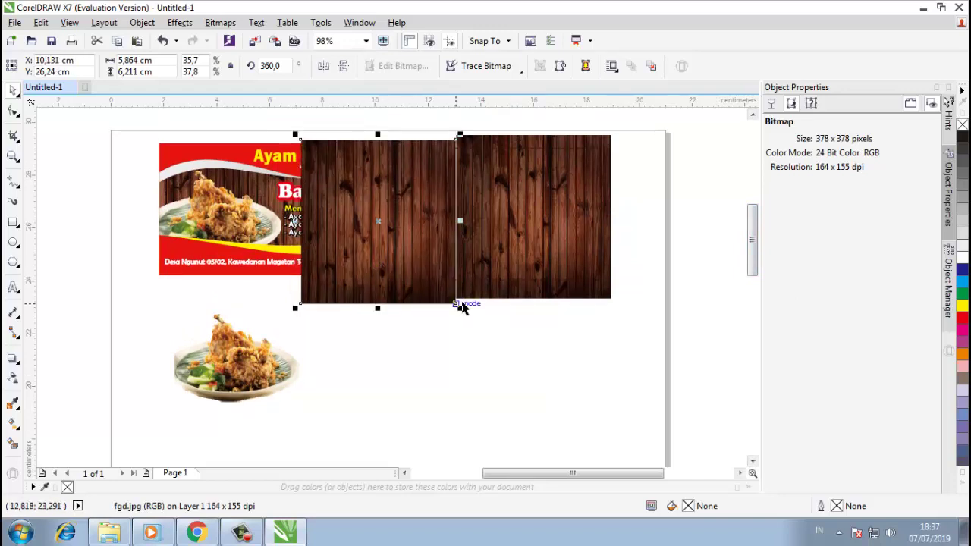
pyautogui.press('Right')
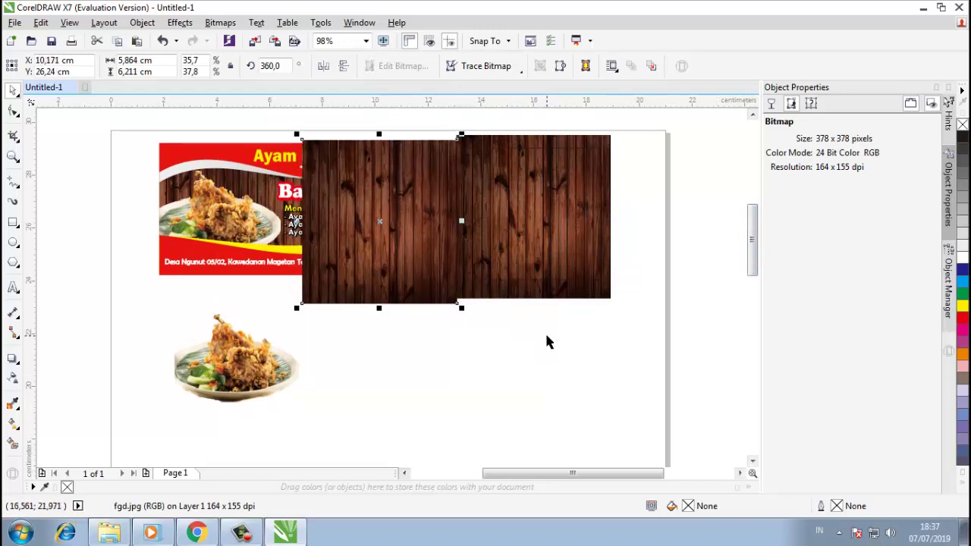
# Step: Align the two wood textures by their top edges and group them
pyautogui.keyDown('shift'); pyautogui.click(599, 300); pyautogui.keyUp('shift')
pyautogui.press('t')
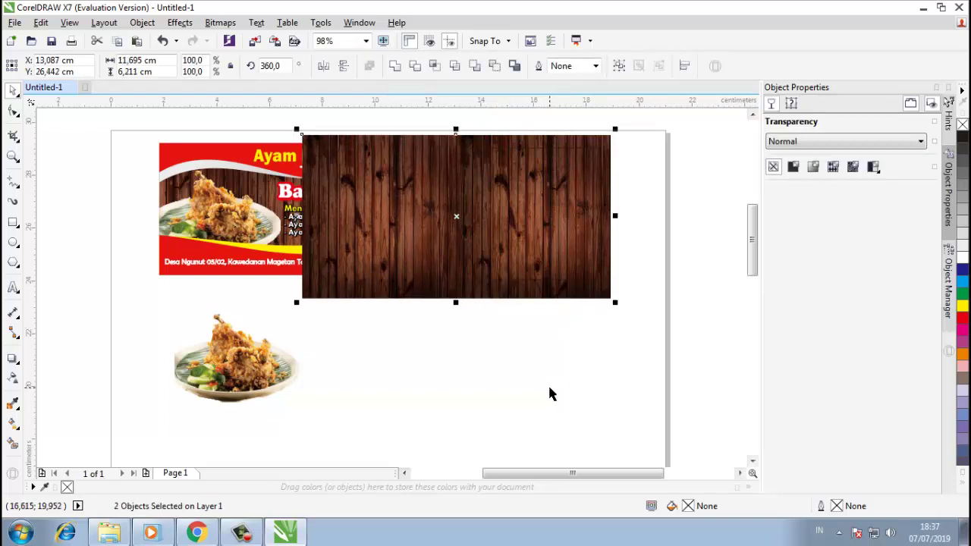
pyautogui.click(562, 386)
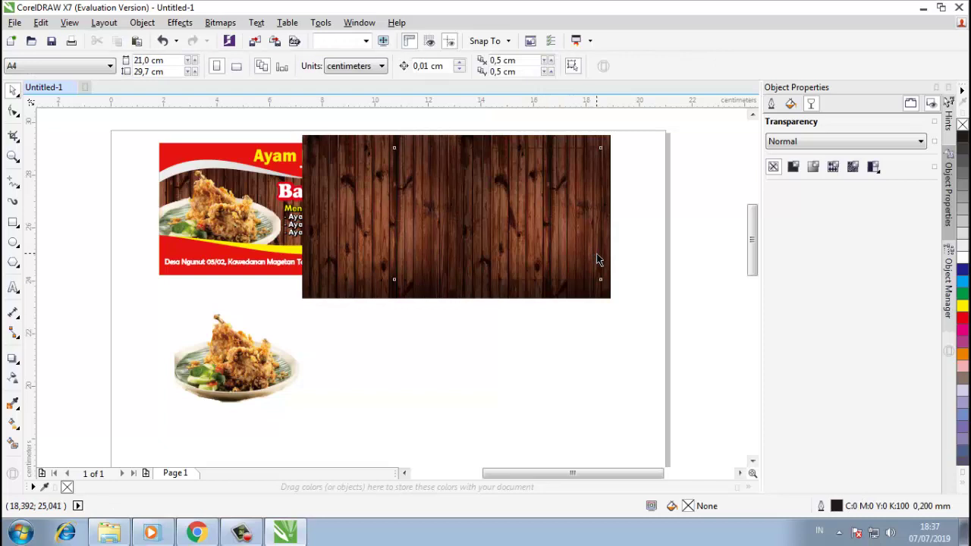
pyautogui.click(346, 258)
pyautogui.click(420, 301)
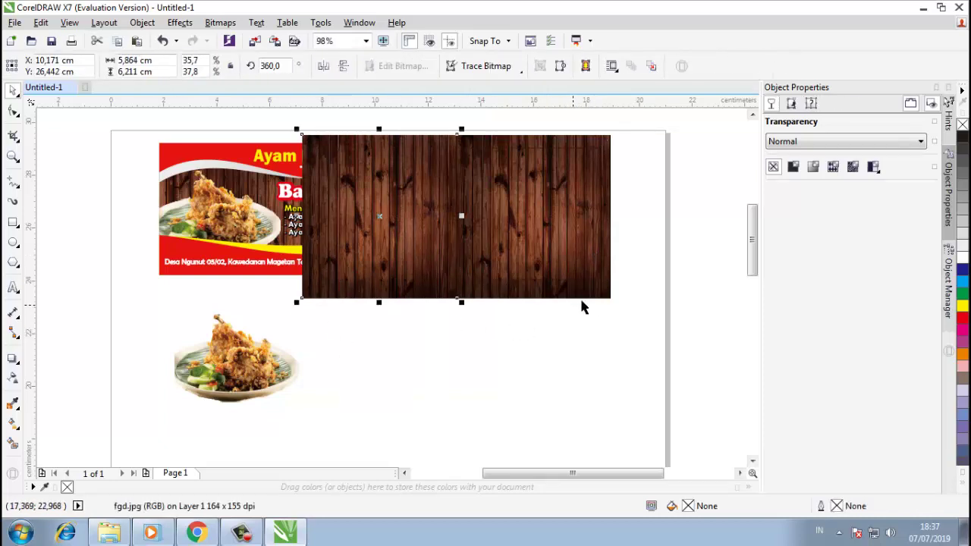
pyautogui.keyDown('shift'); pyautogui.click(605, 299); pyautogui.keyUp('shift')
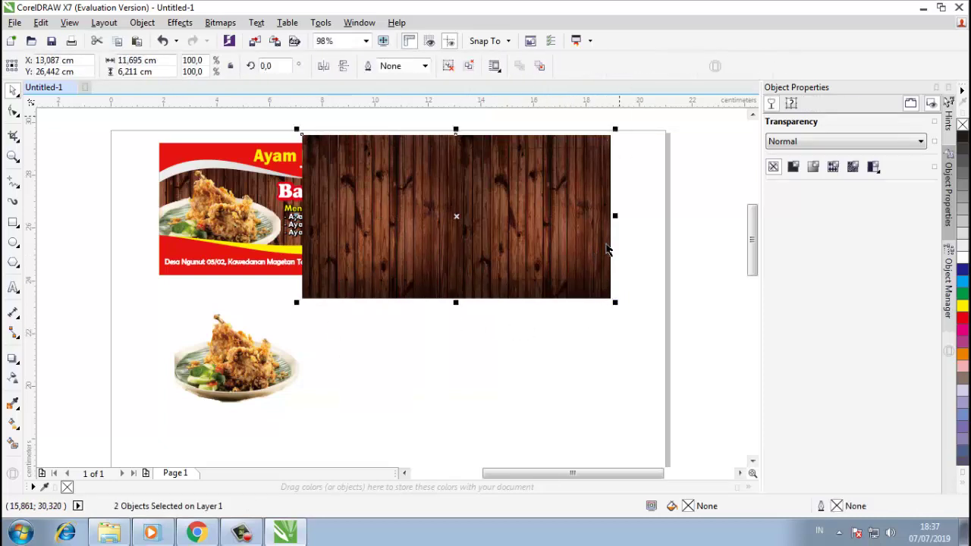
pyautogui.click(620, 67)
# Step: Try to PowerClip the grouped wood texture inside the 7,8 × 5 cm rectangle hidden by it
pyautogui.rightClick(354, 213)
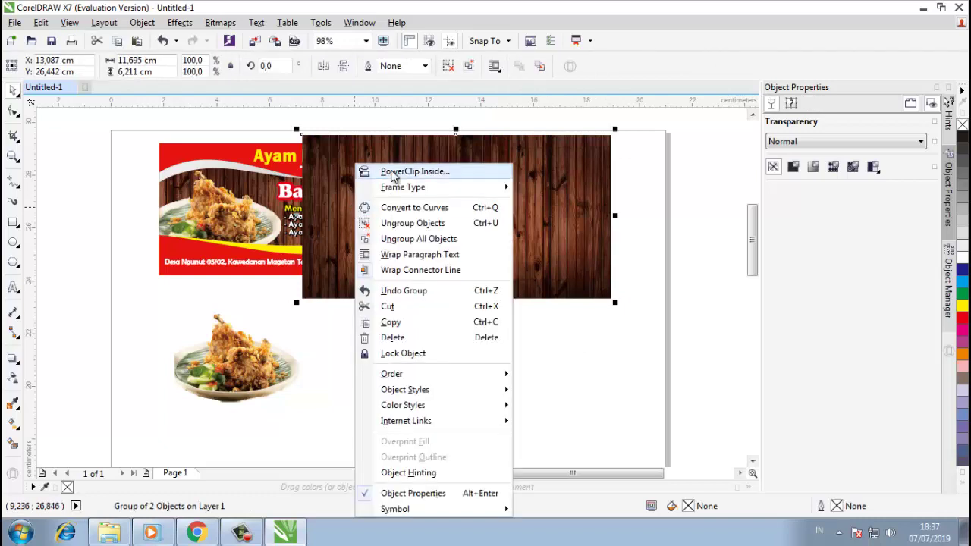
pyautogui.click(403, 169)
pyautogui.click(498, 191)
pyautogui.click(476, 290)
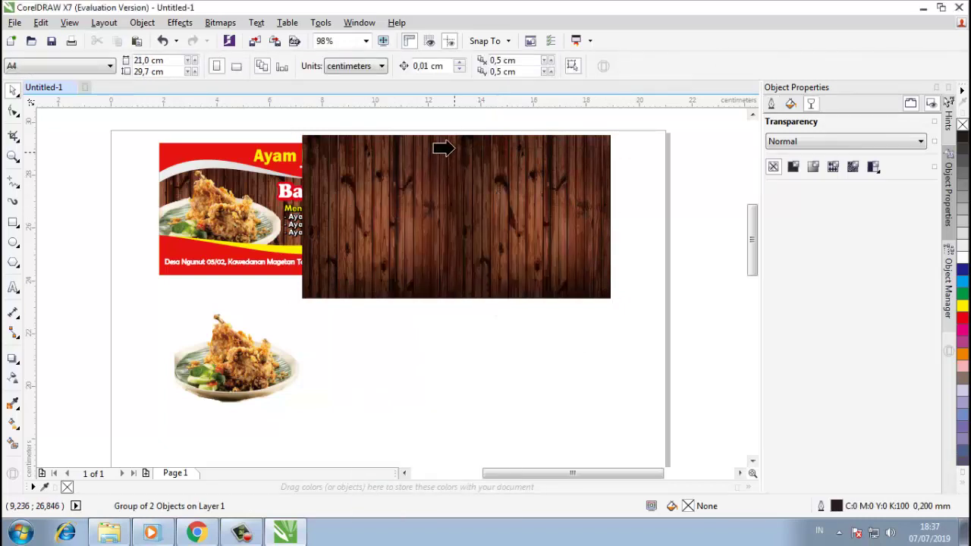
pyautogui.click(451, 194)
pyautogui.click(535, 291)
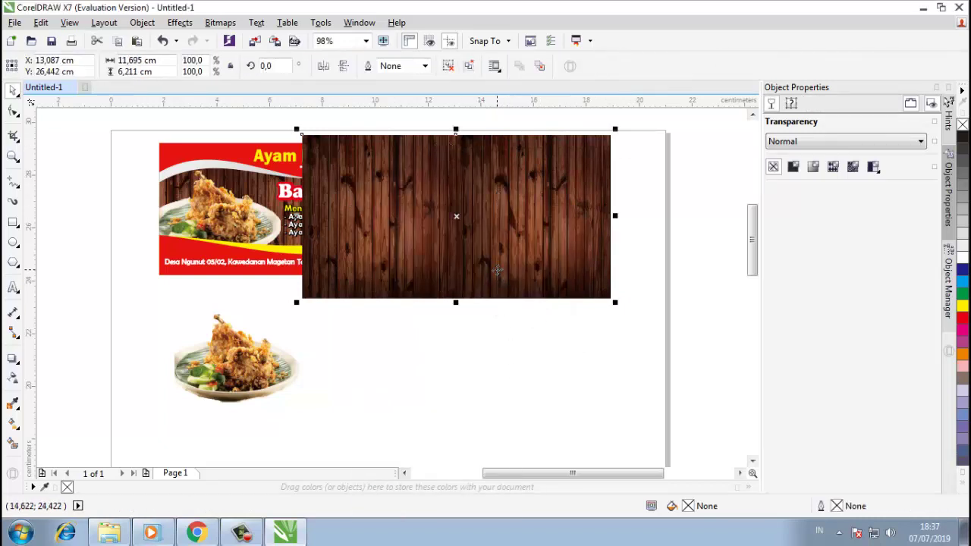
pyautogui.click(500, 393)
# Step: Send the grouped wood texture to the back of the page
pyautogui.click(540, 290)
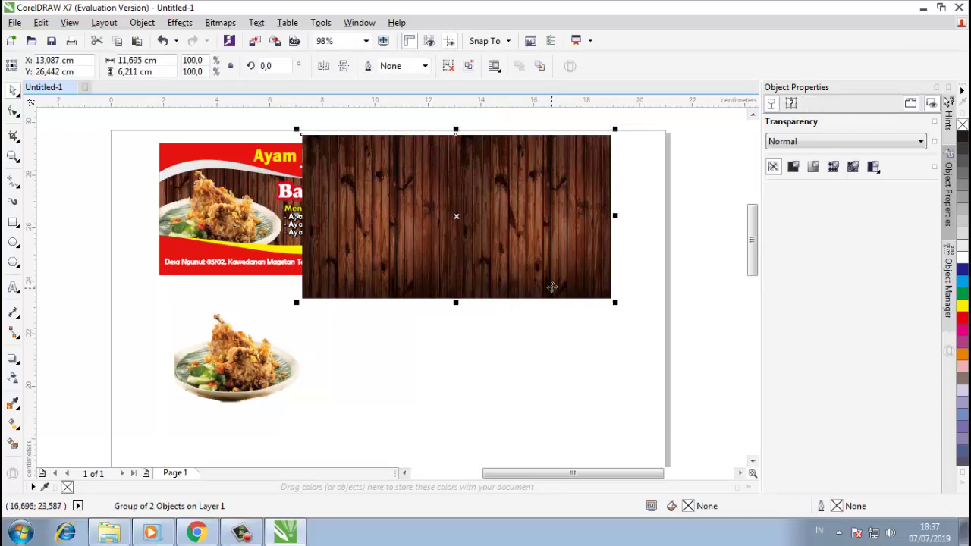
pyautogui.rightClick(553, 286)
pyautogui.moveTo(620, 376)
pyautogui.click(717, 384)
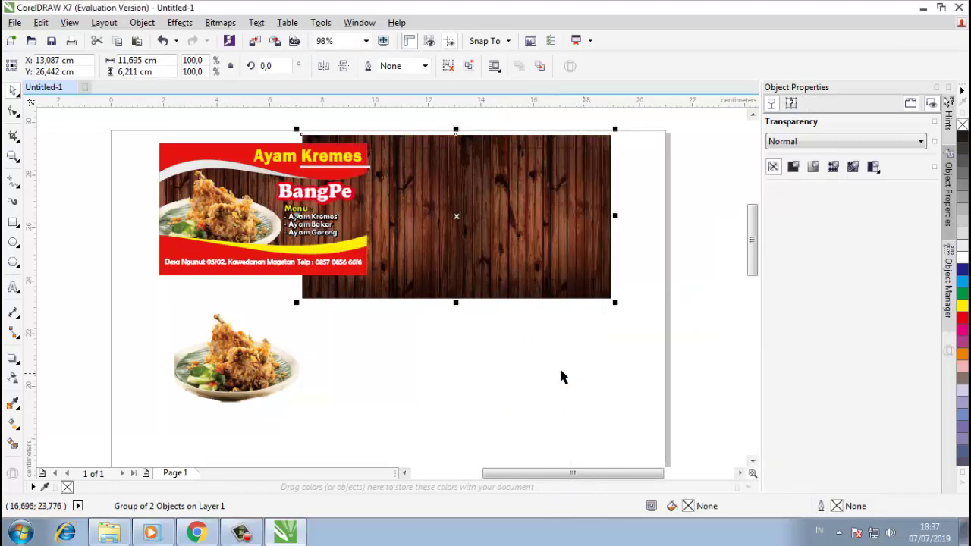
# Step: Give the 7,8 × 5 cm rectangle a uniform white fill
pyautogui.press('Escape')
pyautogui.click(535, 284)
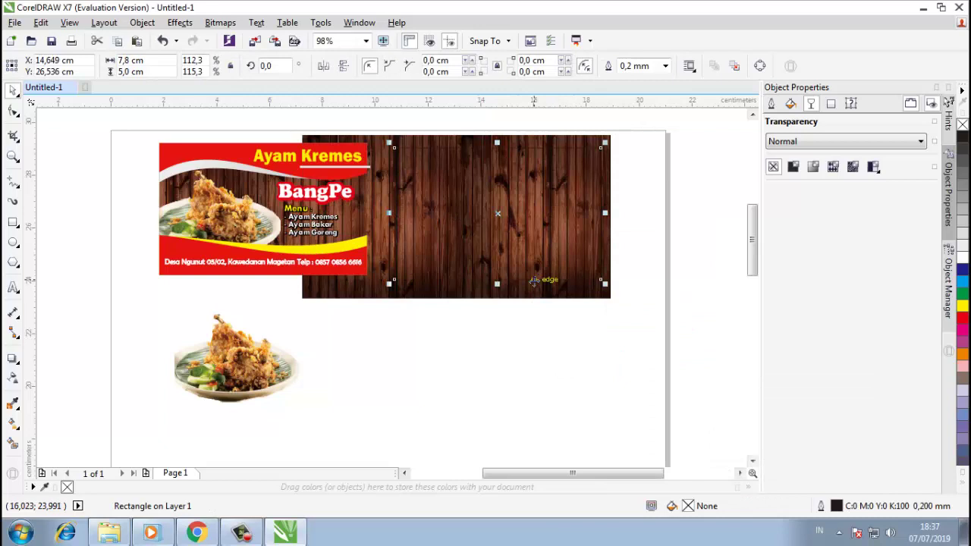
pyautogui.click(791, 104)
pyautogui.click(792, 141)
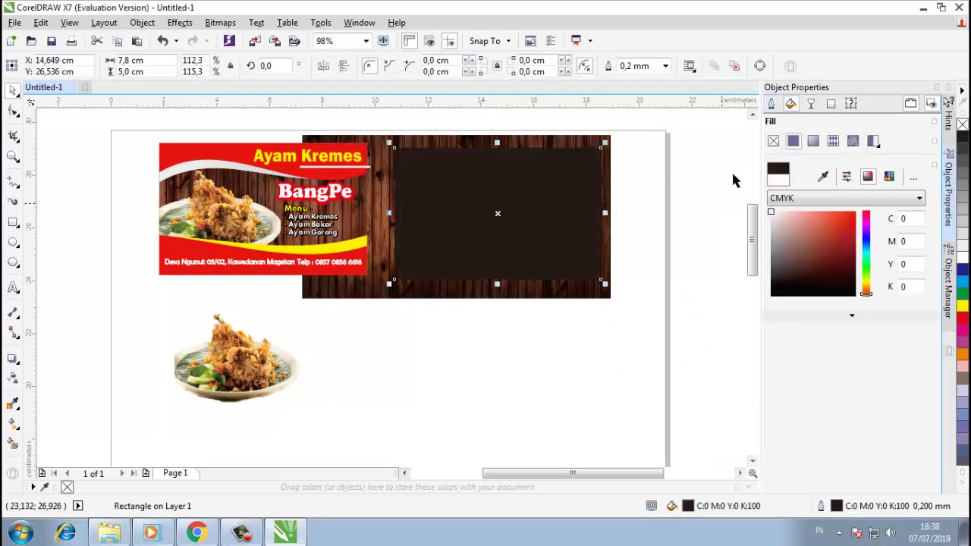
# Step: PowerClip the grouped wood texture inside the white rectangle
pyautogui.click(369, 301)
pyautogui.click(372, 165)
pyautogui.rightClick(372, 164)
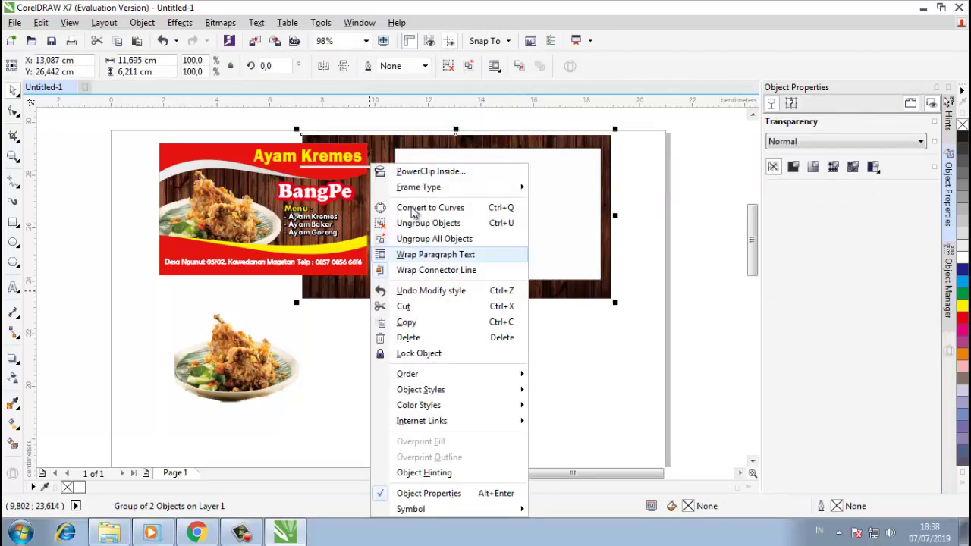
pyautogui.click(429, 172)
pyautogui.click(457, 225)
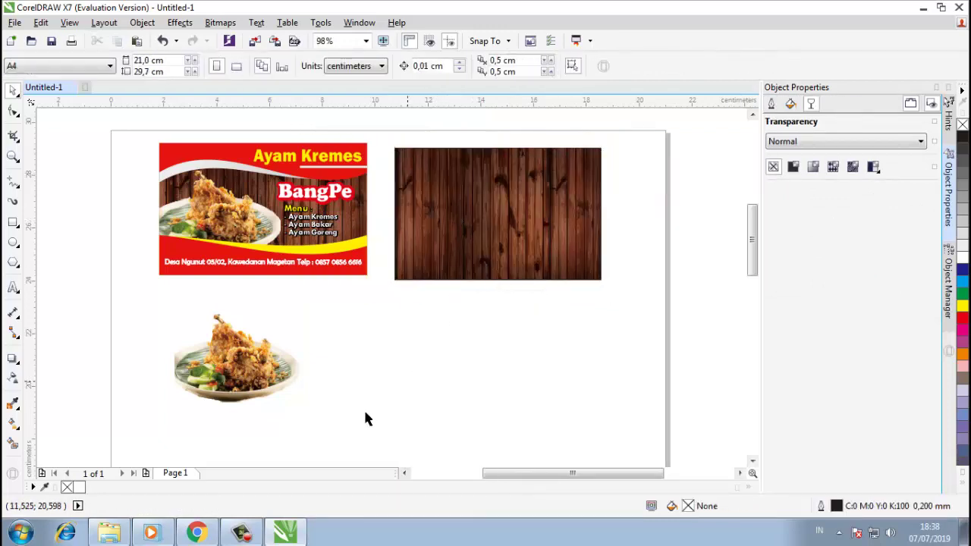
# Step: Move the fried chicken plate over the left part of the wood-textured card and bring it to the front of the page
pyautogui.moveTo(144, 325); pyautogui.dragTo(319, 404)
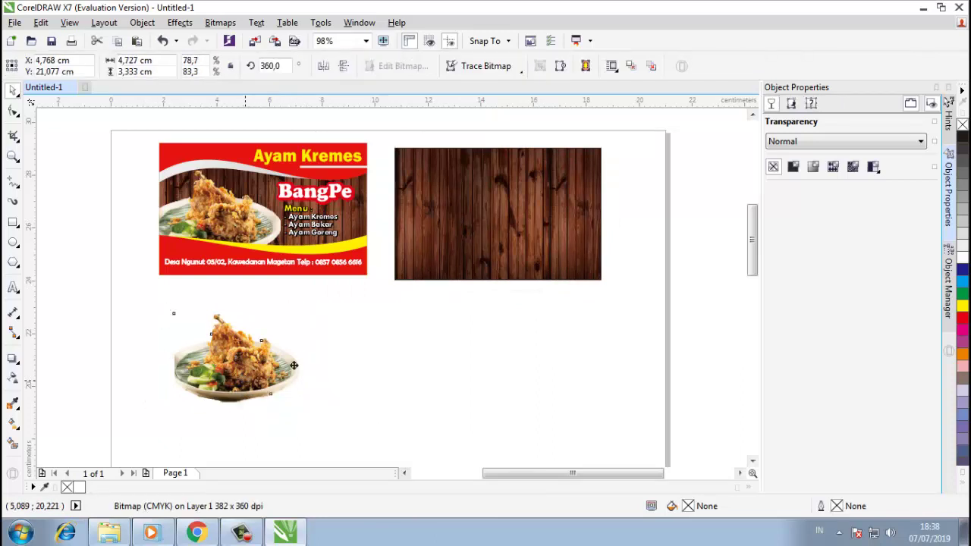
pyautogui.moveTo(294, 366); pyautogui.dragTo(459, 278)
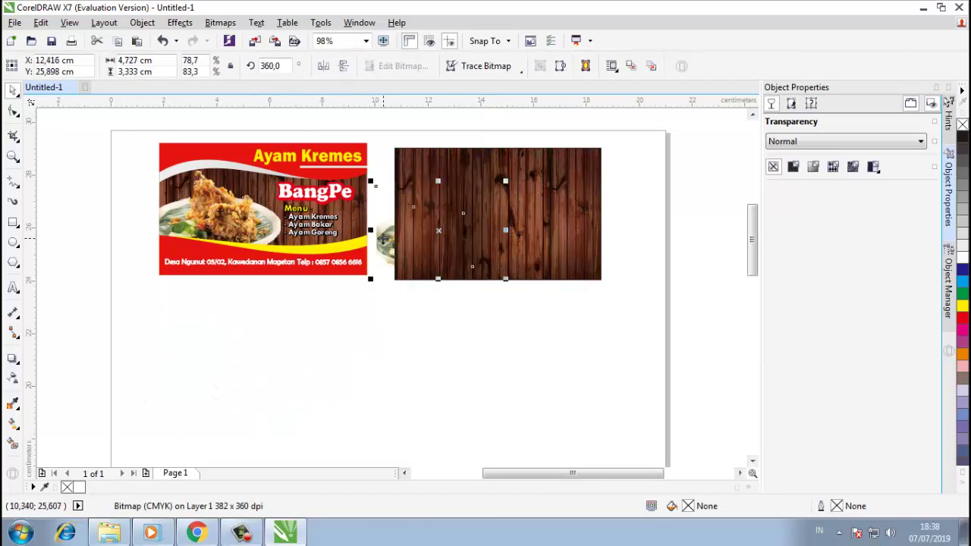
pyautogui.rightClick(383, 239)
pyautogui.moveTo(488, 375)
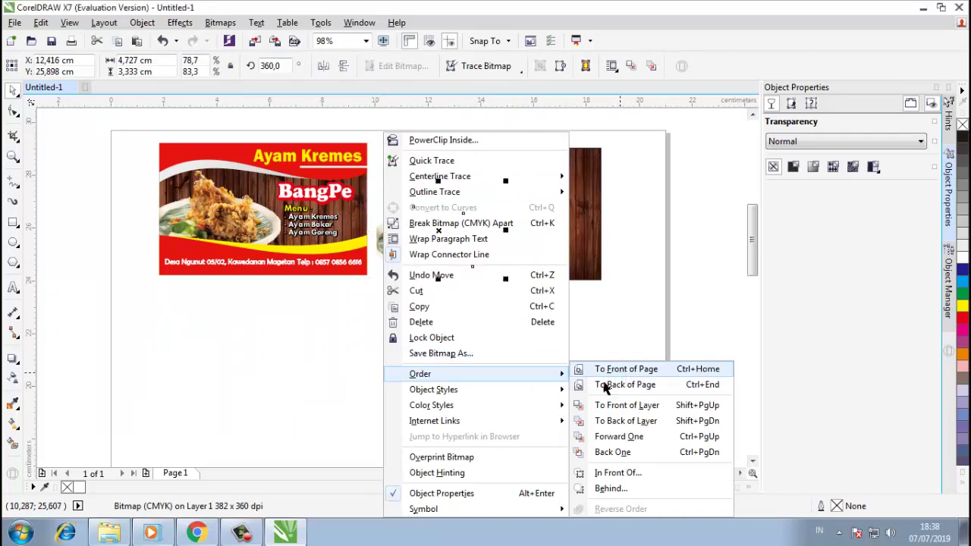
pyautogui.click(605, 388)
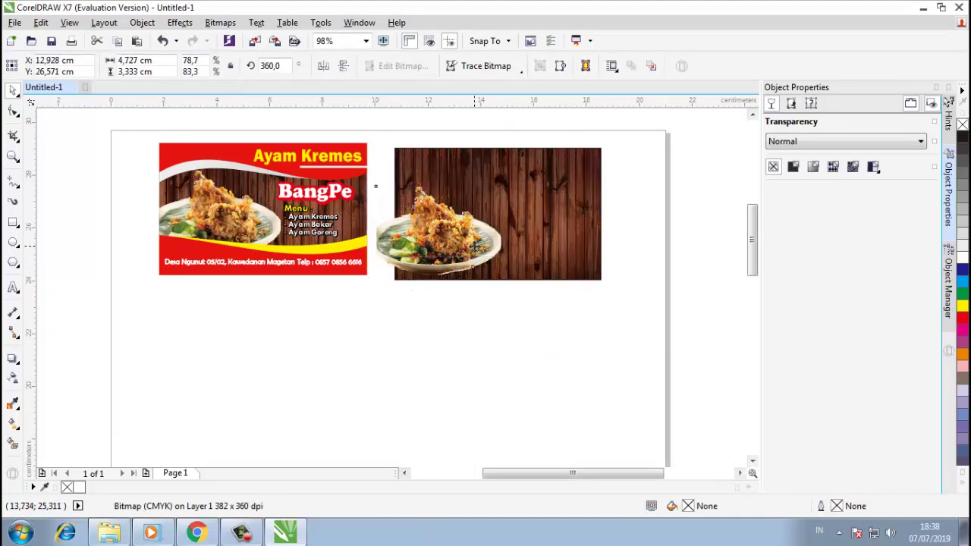
pyautogui.moveTo(473, 248)
pyautogui.mouseDown()
pyautogui.moveTo(478, 237)
pyautogui.moveTo(463, 238)
pyautogui.mouseUp()
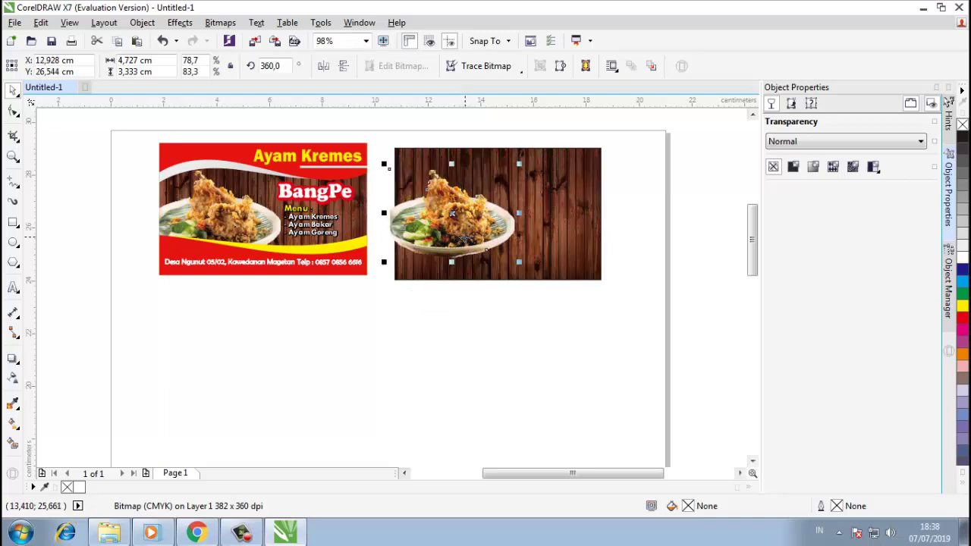
# Step: PowerClip the fried chicken plate inside the wood-textured card
pyautogui.click(486, 378)
pyautogui.rightClick(484, 251)
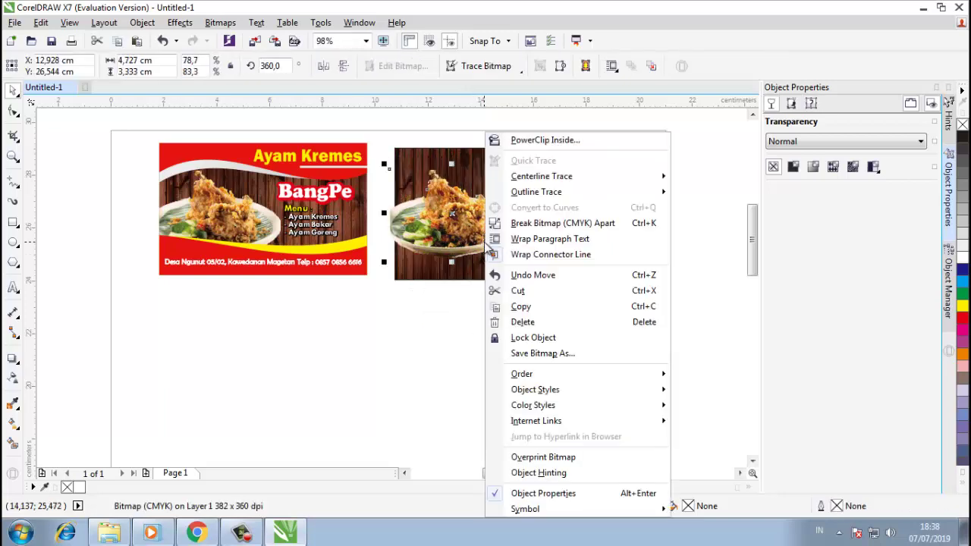
pyautogui.click(545, 141)
pyautogui.click(531, 228)
pyautogui.click(562, 395)
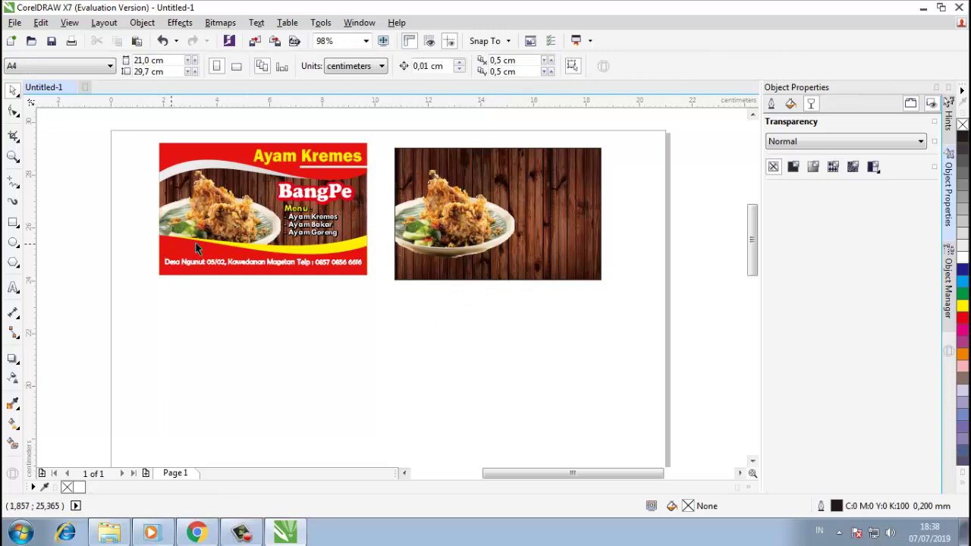
# Step: Draw a rectangle 7,8 cm wide and about 1,3 cm high along the new card's bottom edge and convert it to curves
pyautogui.click(13, 223)
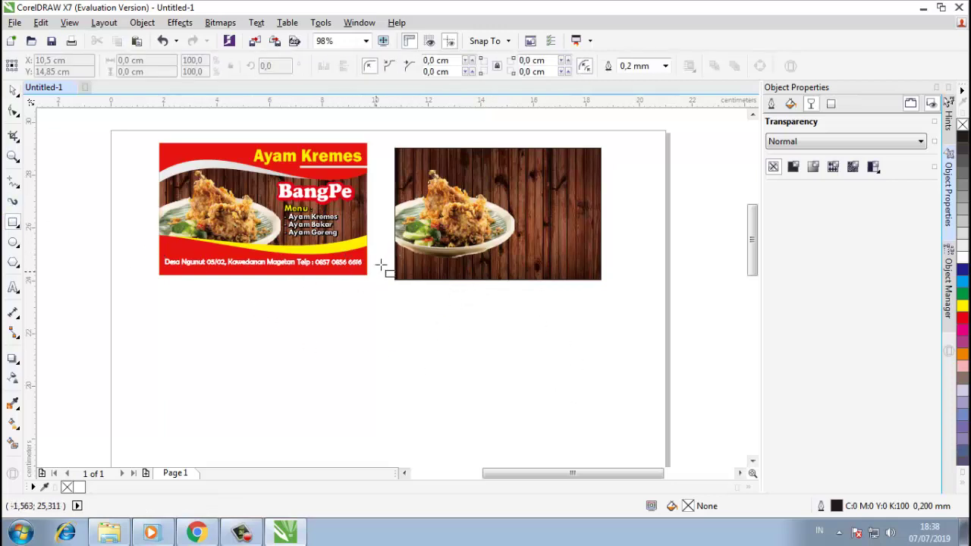
pyautogui.moveTo(394, 245); pyautogui.dragTo(602, 280)
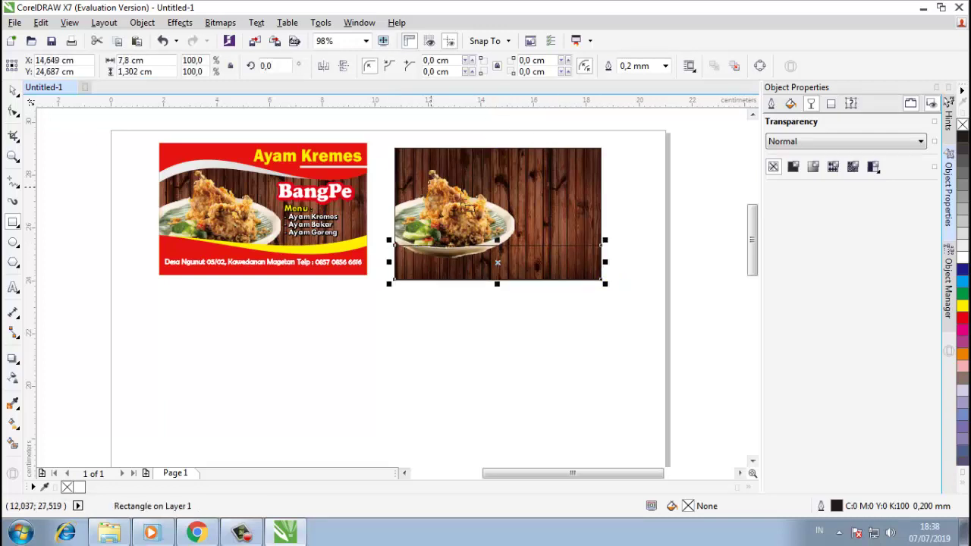
pyautogui.hotkey('ctrl', 'q')
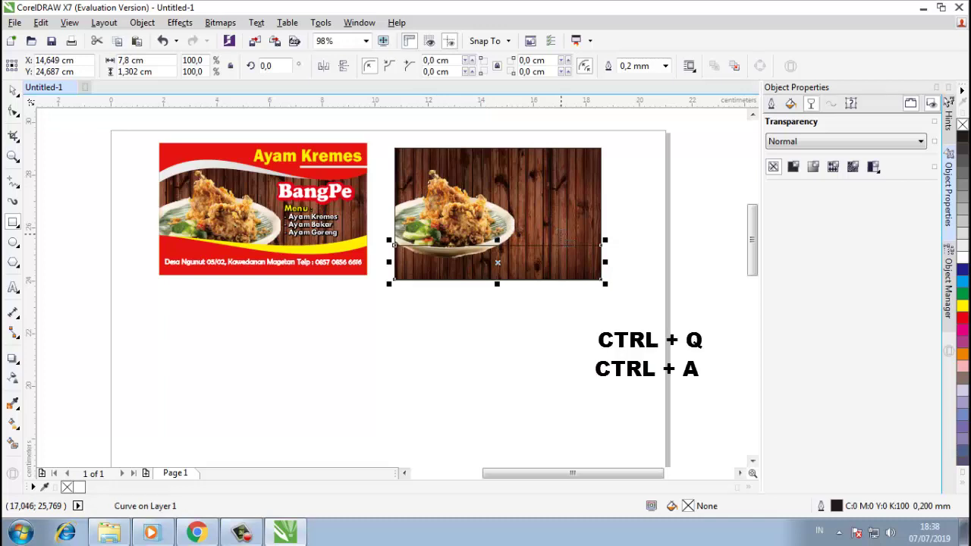
# Step: Select the upper-right node of the bottom strip with the Shape tool and convert its top edge to a curve
pyautogui.press('F10')
pyautogui.hotkey('ctrl', 'a')
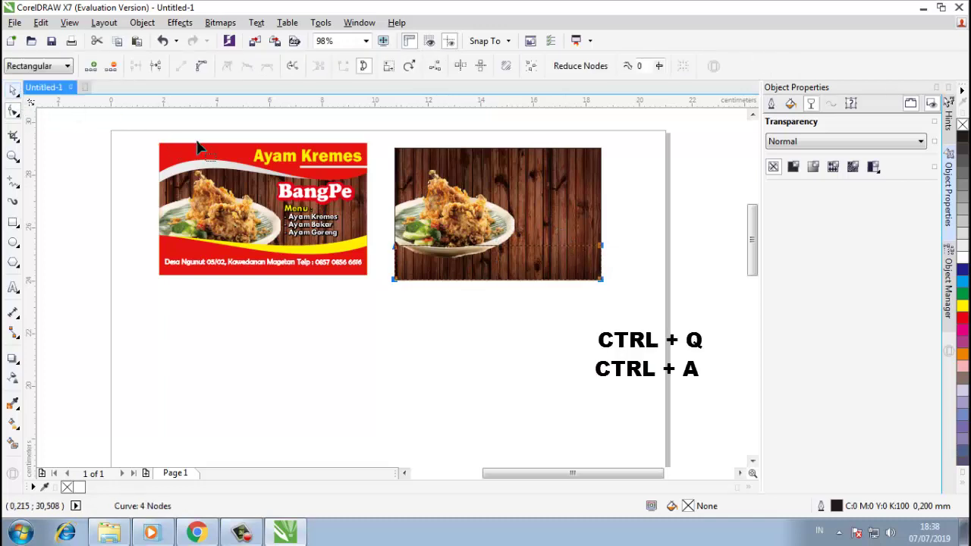
pyautogui.click(576, 248)
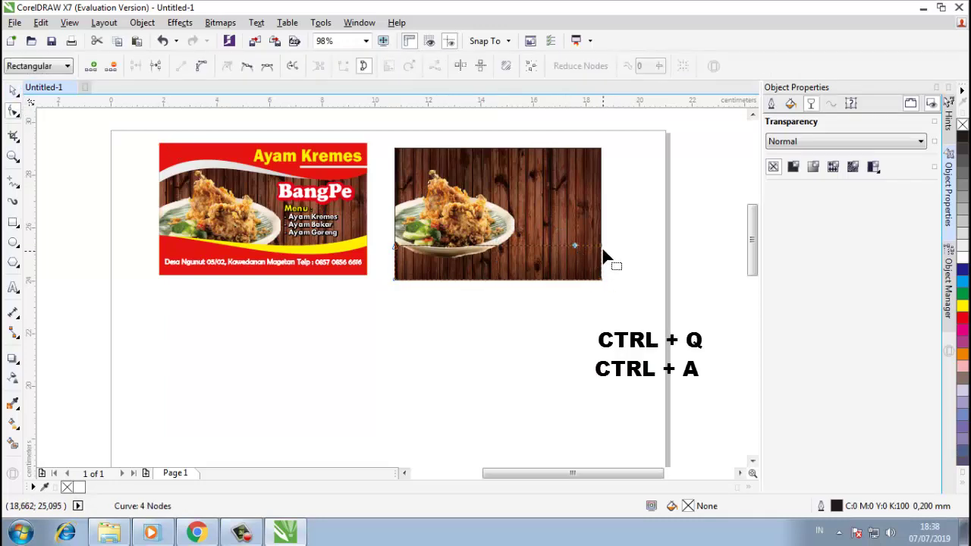
pyautogui.click(602, 251)
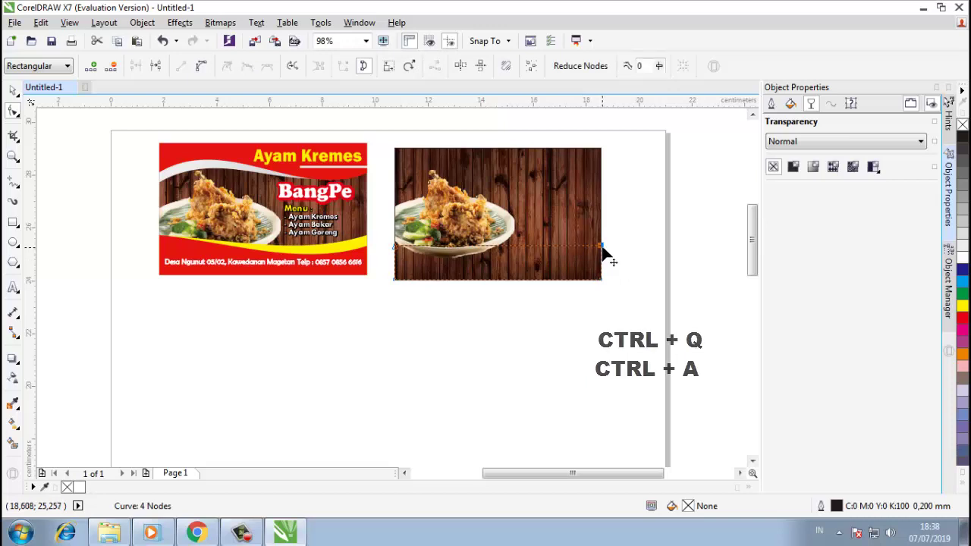
pyautogui.click(201, 68)
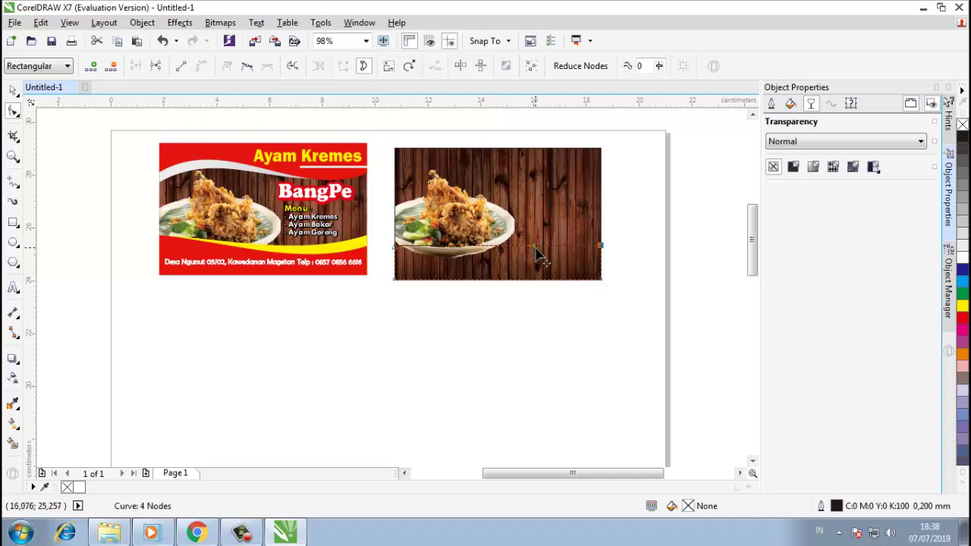
# Step: Bend the bottom strip's top edge into a shallow wave that dips on the right, lowering its upper-right node slightly
pyautogui.moveTo(535, 254); pyautogui.dragTo(594, 246)
pyautogui.click(601, 256)
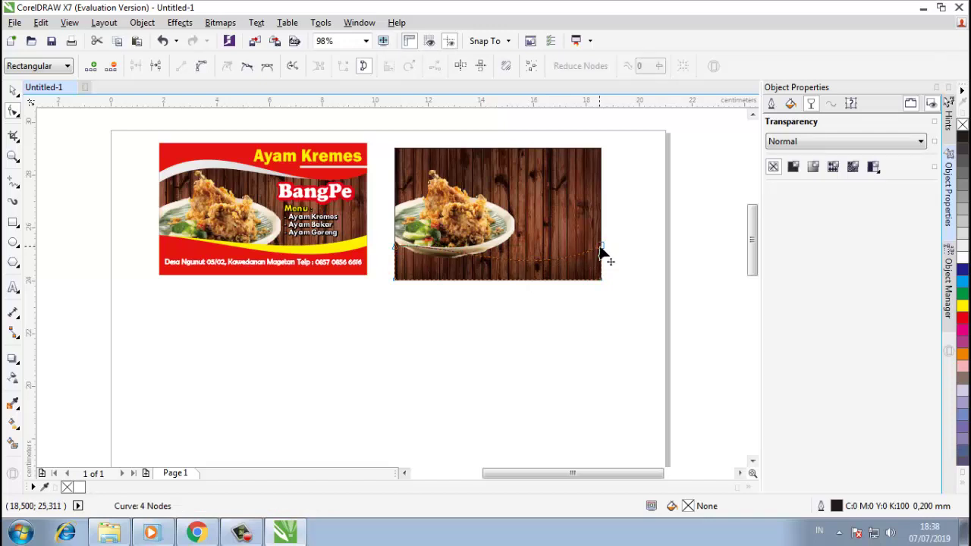
pyautogui.moveTo(601, 254); pyautogui.dragTo(601, 255)
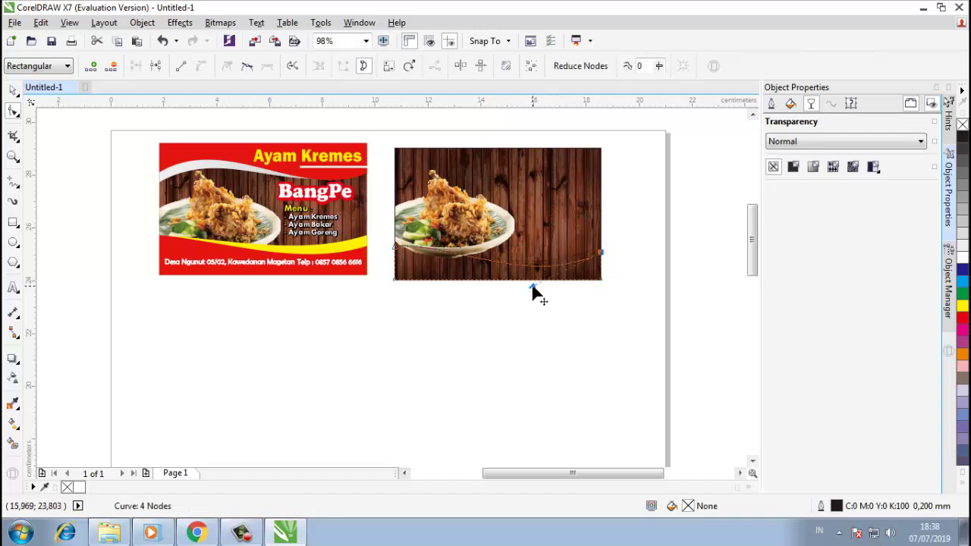
pyautogui.moveTo(533, 287); pyautogui.dragTo(534, 288)
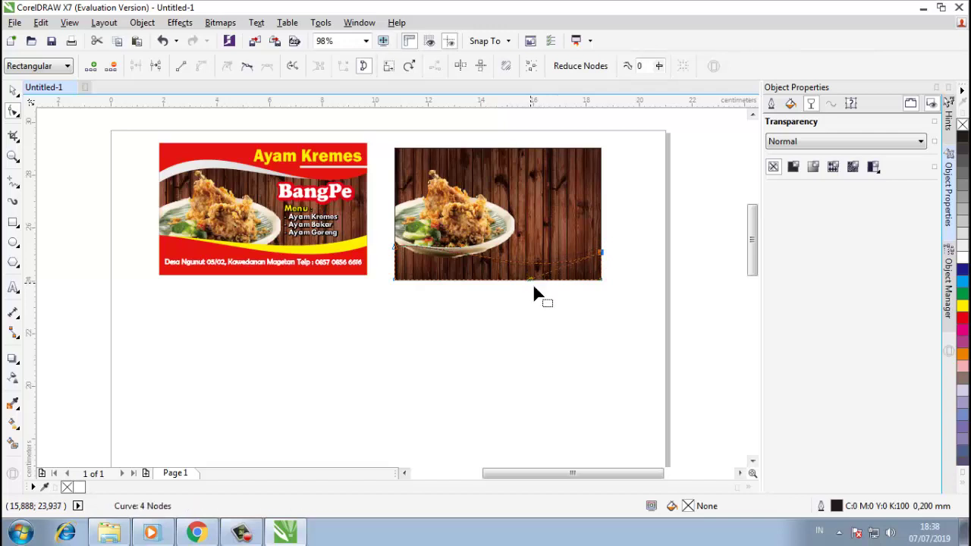
# Step: Fill the wavy bottom strip with red, C:0 M:100 Y:100 K:0
pyautogui.click(13, 89)
pyautogui.click(584, 286)
pyautogui.click(582, 277)
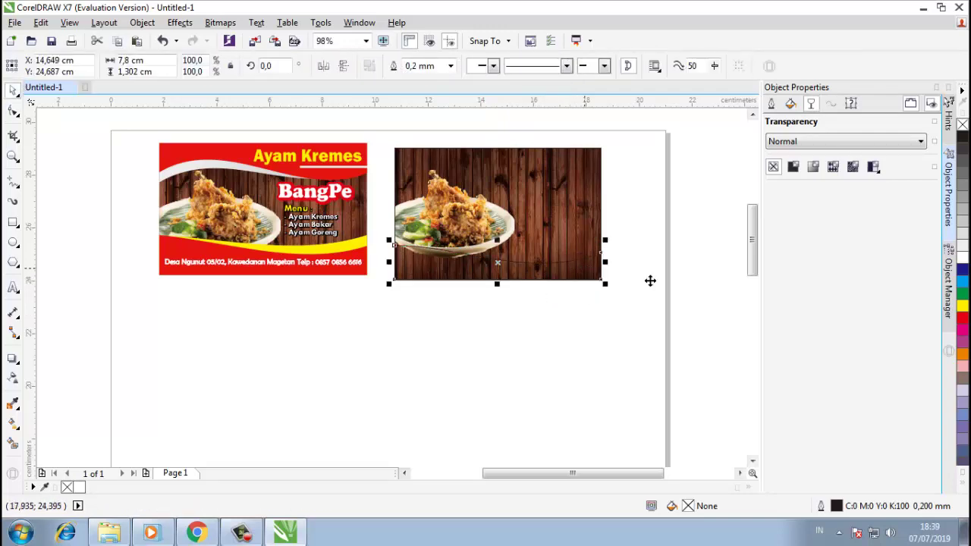
pyautogui.click(962, 317)
pyautogui.click(577, 319)
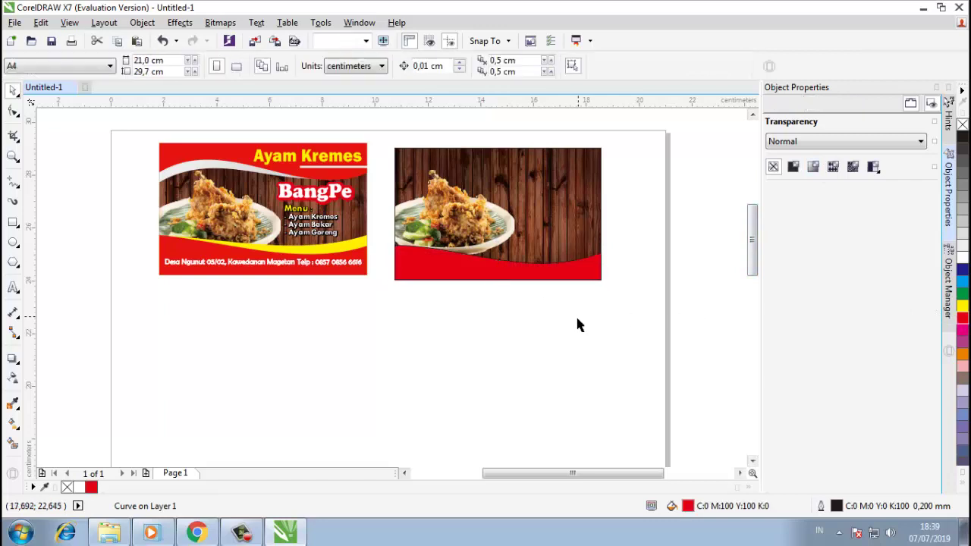
# Step: Set the red strip's outline width to None
pyautogui.click(511, 275)
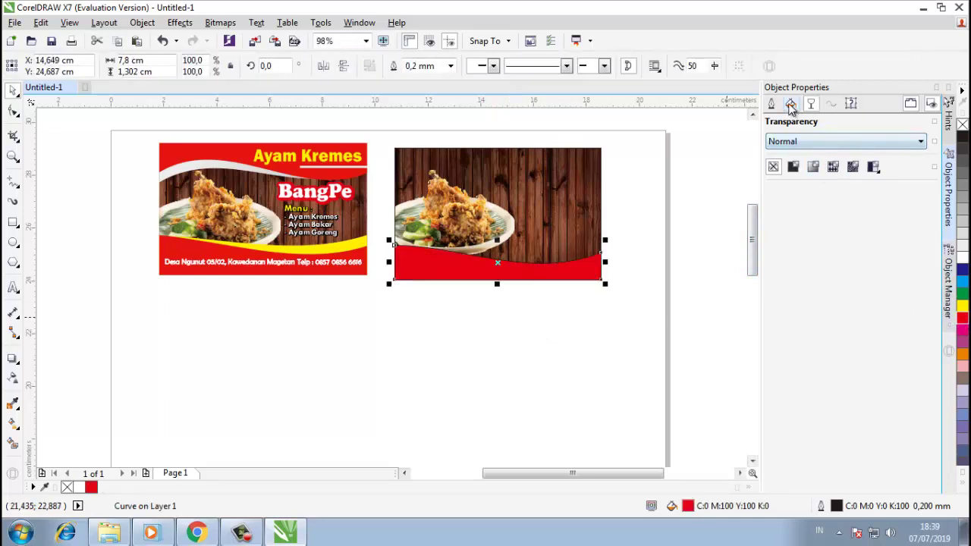
pyautogui.click(791, 104)
pyautogui.click(616, 317)
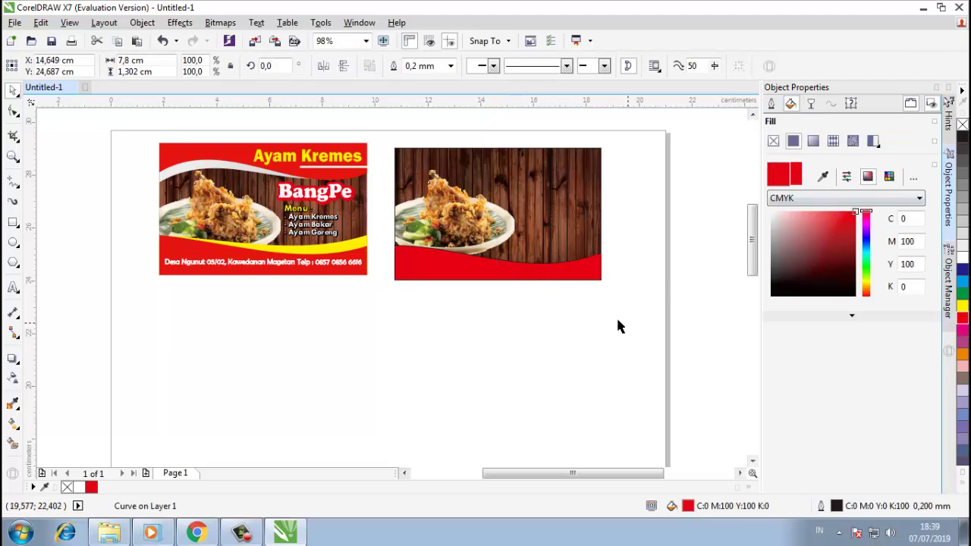
pyautogui.click(535, 276)
pyautogui.click(770, 104)
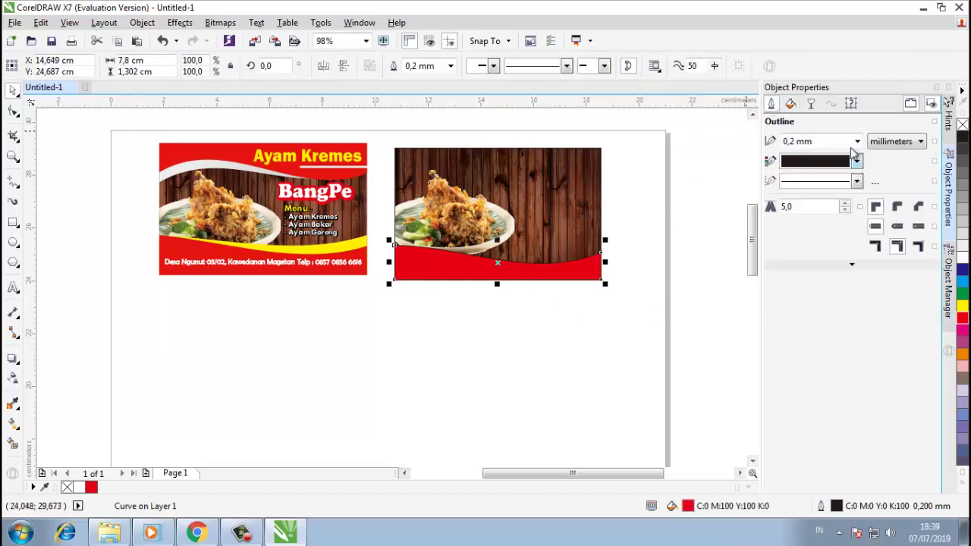
pyautogui.click(857, 141)
pyautogui.click(829, 155)
pyautogui.click(644, 312)
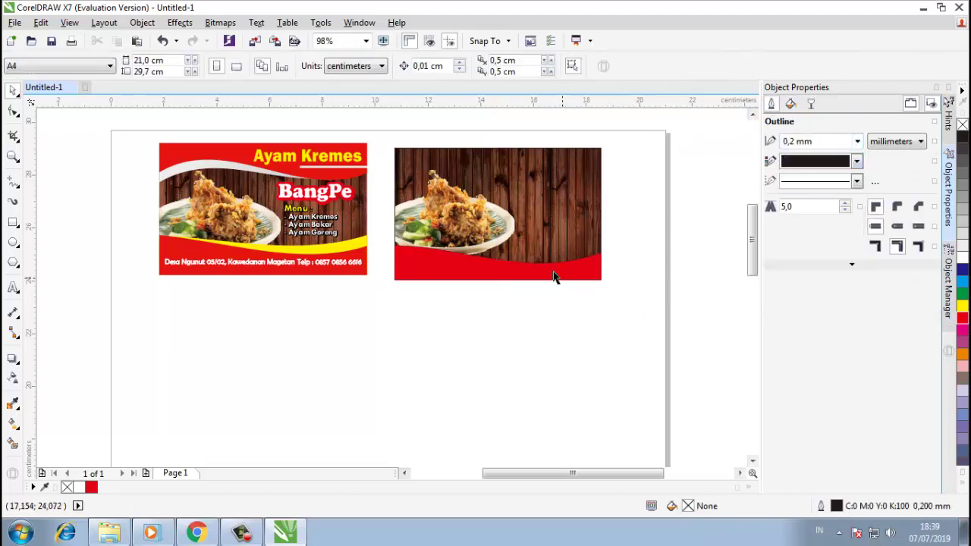
# Step: Copy and paste the red strip, and move the duplicate about 0,9 cm up over the plate
pyautogui.click(550, 275)
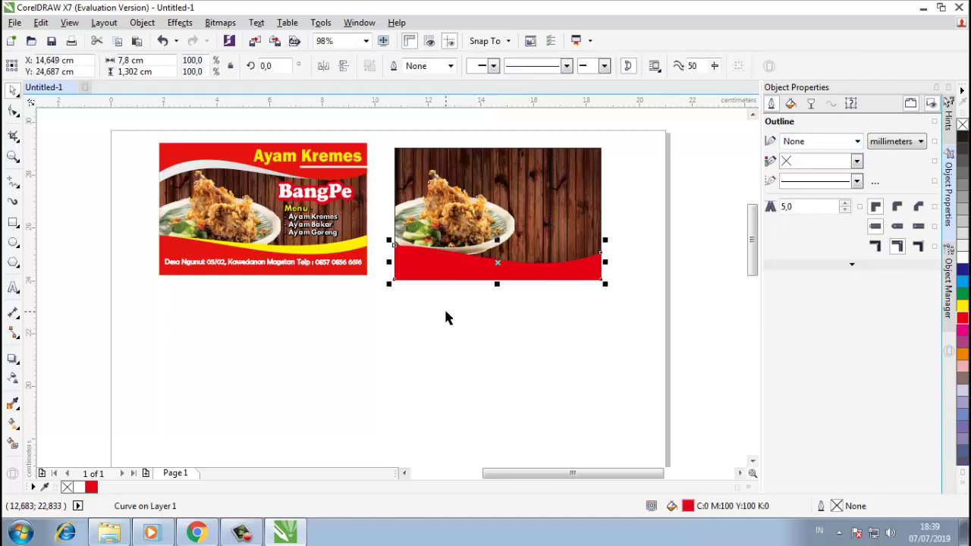
pyautogui.rightClick(478, 275)
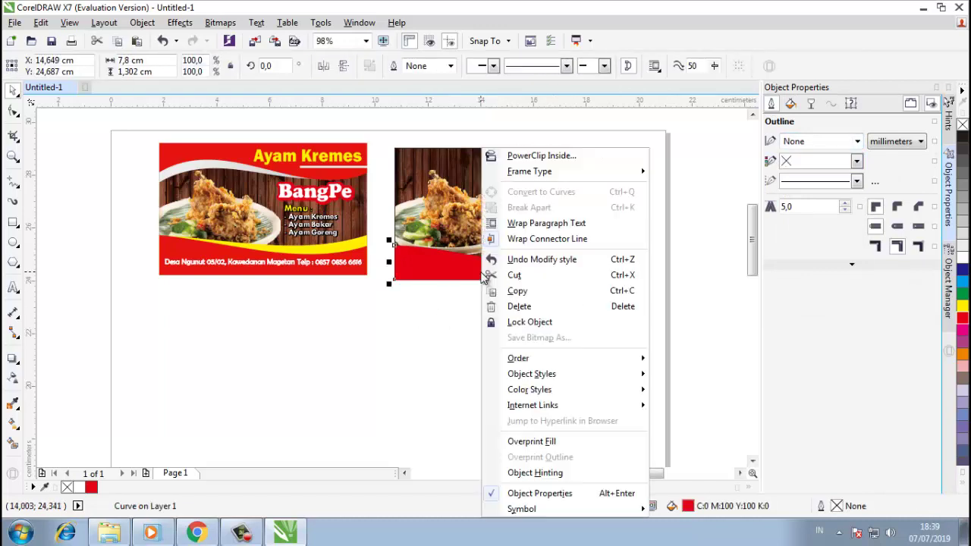
pyautogui.click(542, 292)
pyautogui.click(448, 349)
pyautogui.rightClick(459, 336)
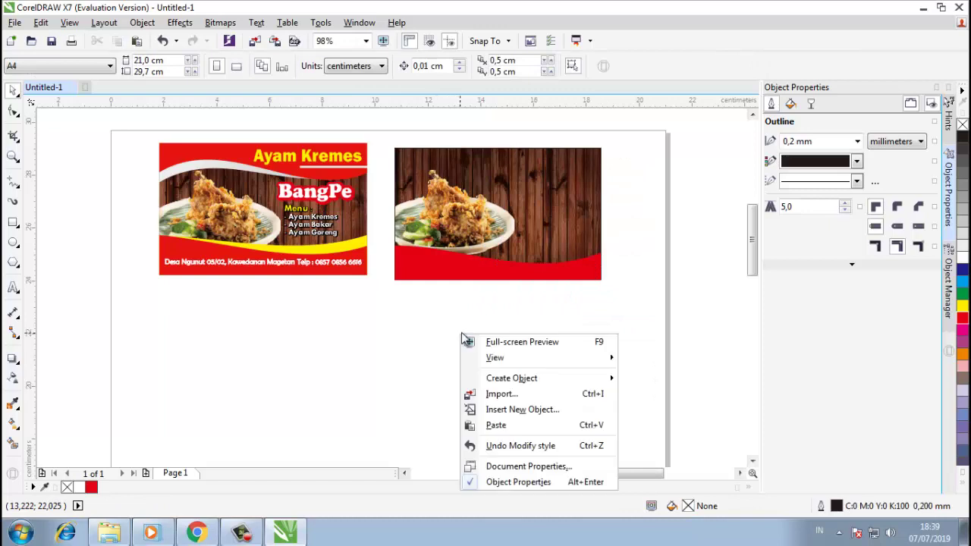
pyautogui.click(514, 426)
pyautogui.click(544, 340)
pyautogui.click(531, 274)
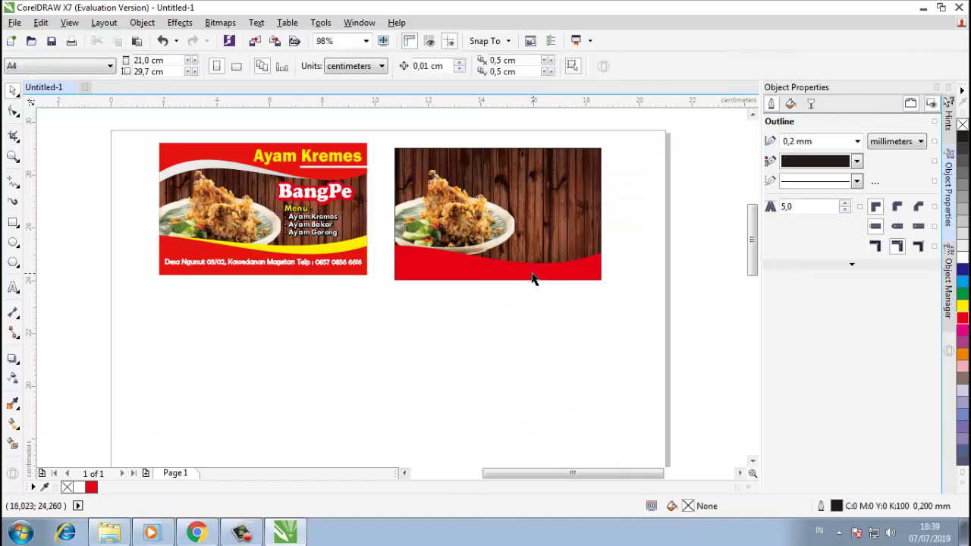
pyautogui.moveTo(534, 269); pyautogui.dragTo(536, 245)
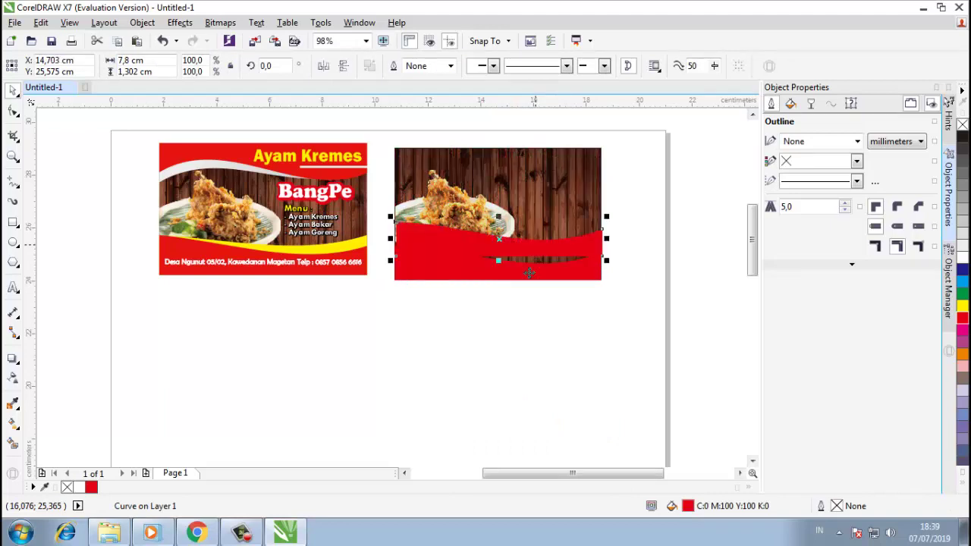
# Step: Fill the lower strip with yellow and stretch it upward from its top edge to about 1,66 cm high
pyautogui.hotkey('ctrl', 'z')
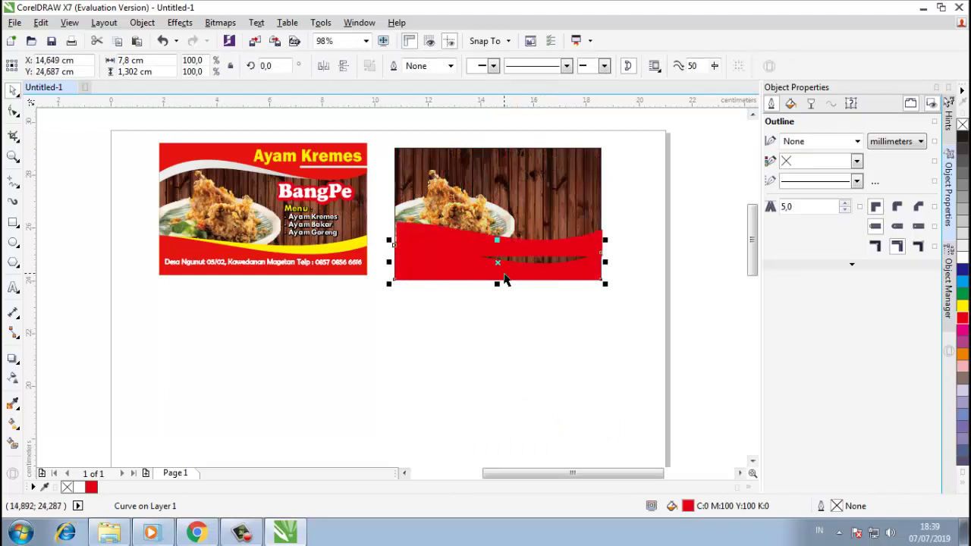
pyautogui.click(962, 306)
pyautogui.click(598, 370)
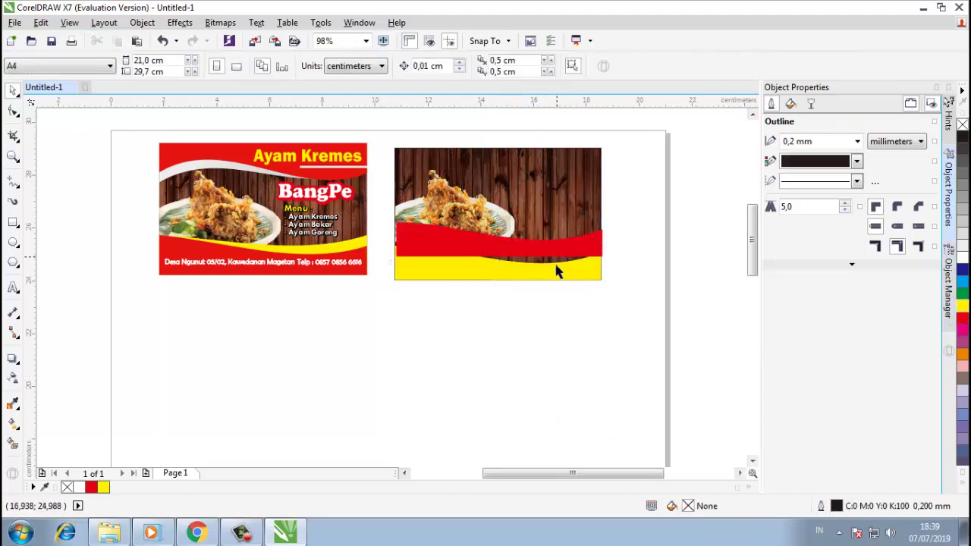
pyautogui.click(538, 249)
pyautogui.click(544, 274)
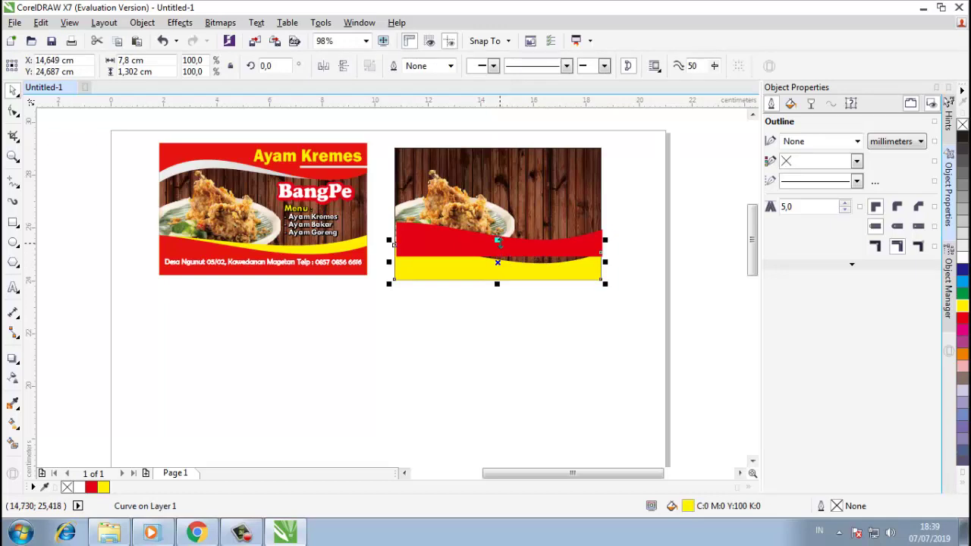
pyautogui.moveTo(498, 240)
pyautogui.mouseDown()
pyautogui.moveTo(498, 231)
pyautogui.moveTo(498, 245)
pyautogui.mouseUp()
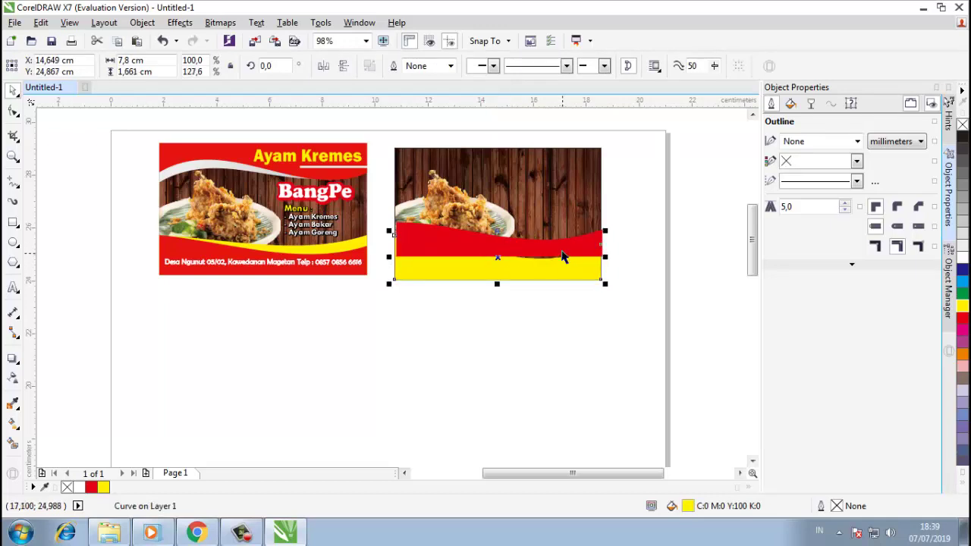
# Step: Move the red strip down over the yellow one and align it with the card's bottom edge
pyautogui.moveTo(562, 254); pyautogui.dragTo(559, 275)
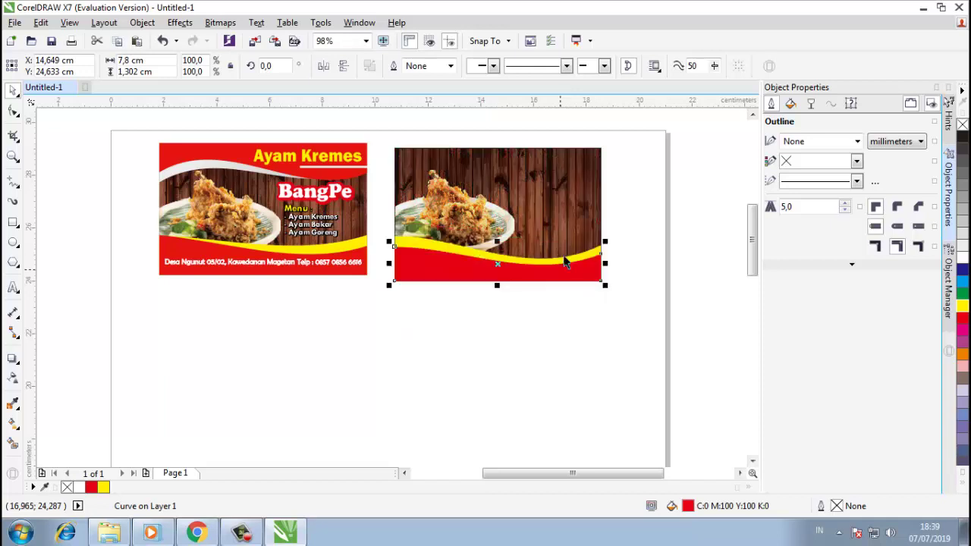
pyautogui.keyDown('shift'); pyautogui.click(570, 218); pyautogui.keyUp('shift')
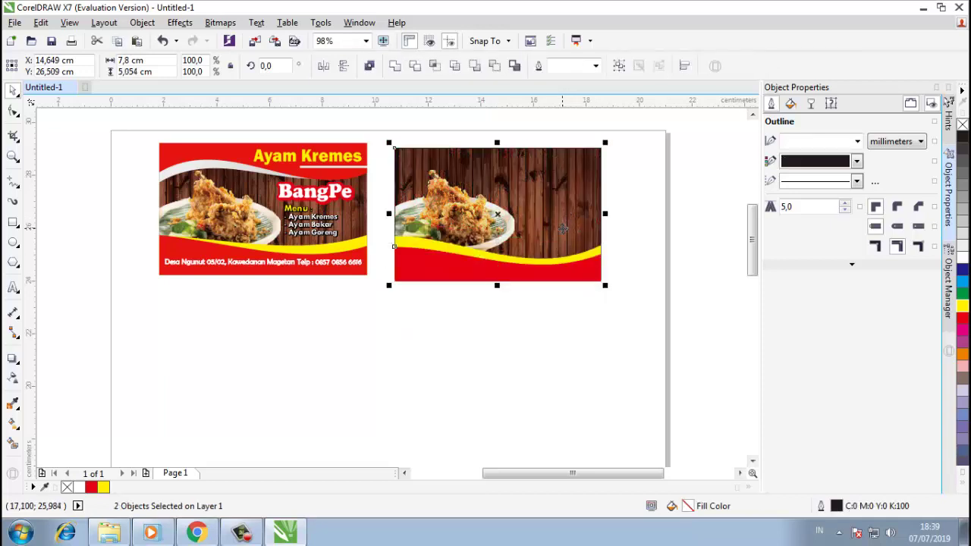
pyautogui.click(605, 313)
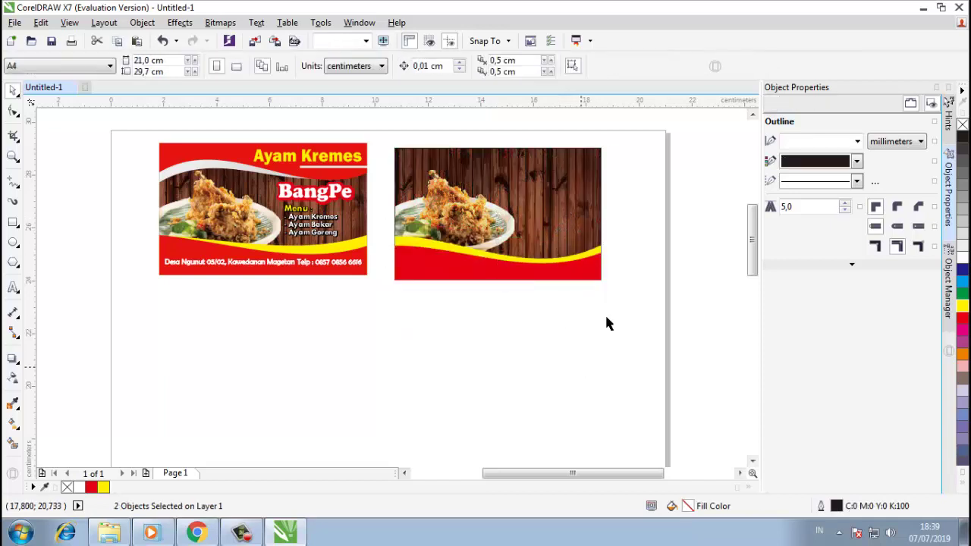
# Step: Reshape the yellow band by raising its upper-right node, lowering its upper-left node to the red edge, and adjusting its curve
pyautogui.click(586, 260)
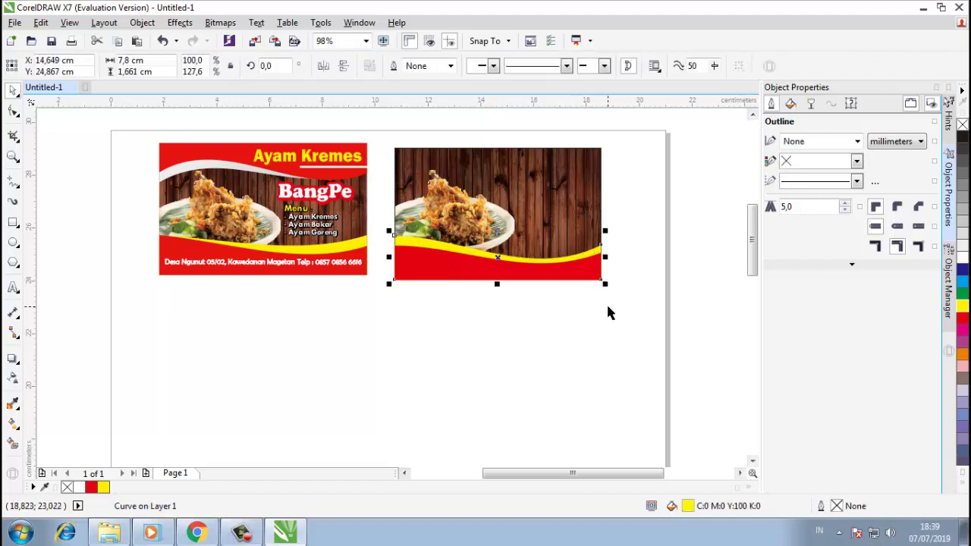
pyautogui.press('F10')
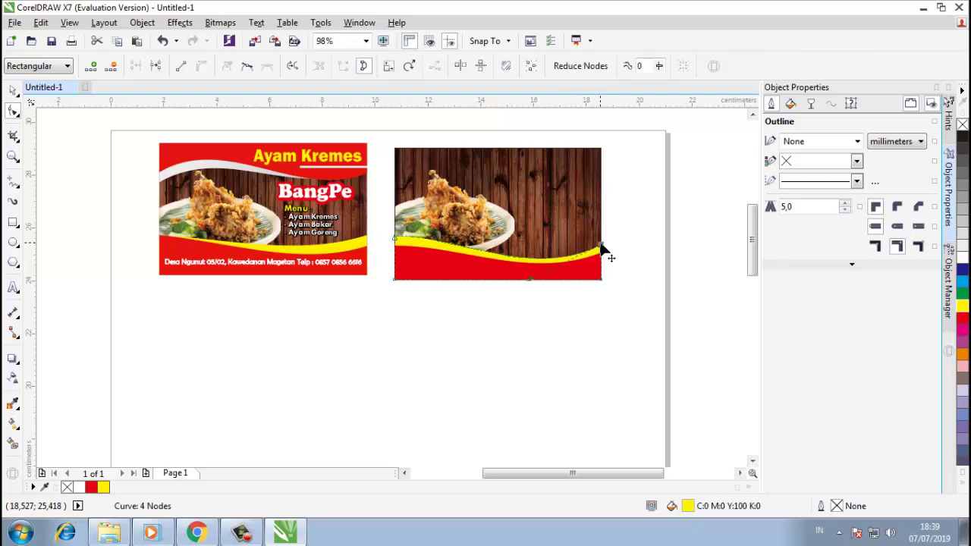
pyautogui.moveTo(607, 250); pyautogui.dragTo(603, 234)
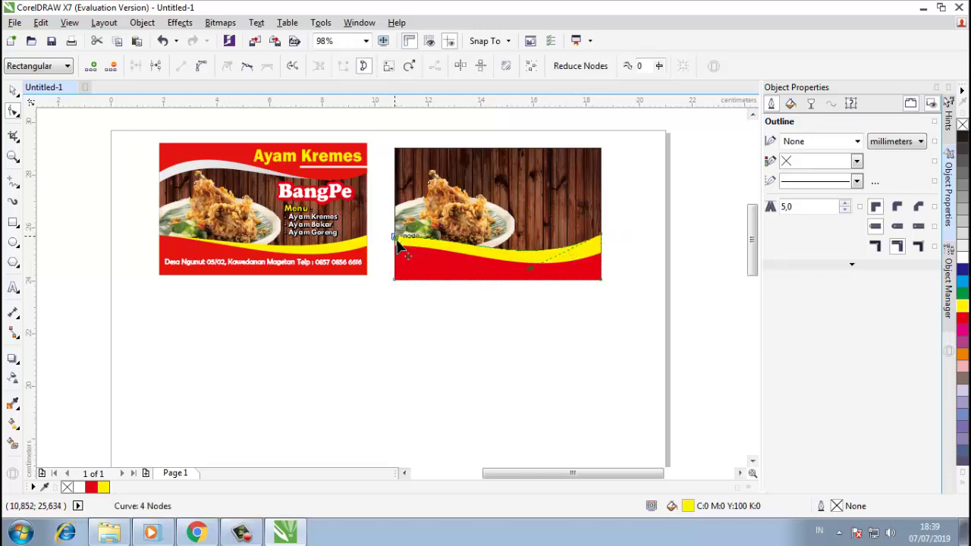
pyautogui.moveTo(395, 238); pyautogui.dragTo(396, 247)
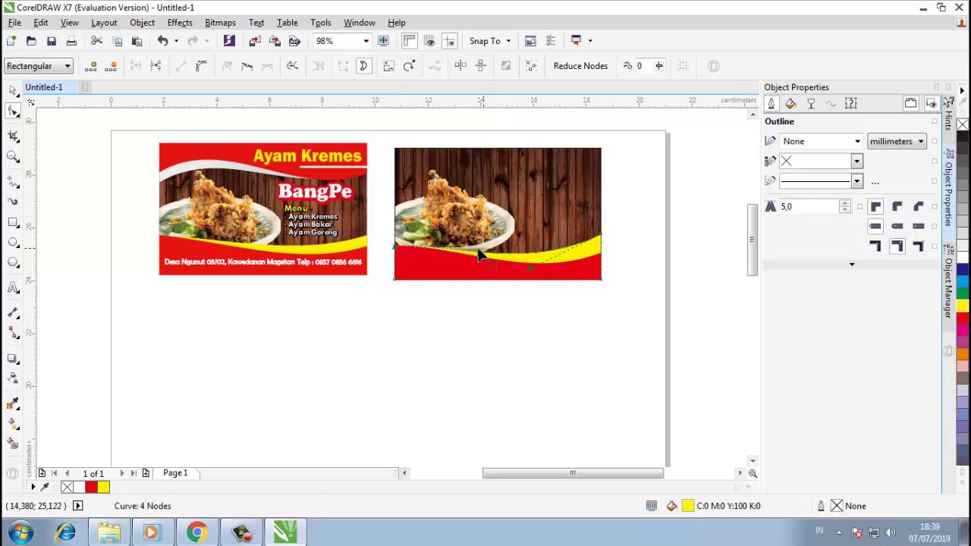
pyautogui.moveTo(466, 253)
pyautogui.mouseDown()
pyautogui.moveTo(464, 244)
pyautogui.moveTo(472, 255)
pyautogui.mouseUp()
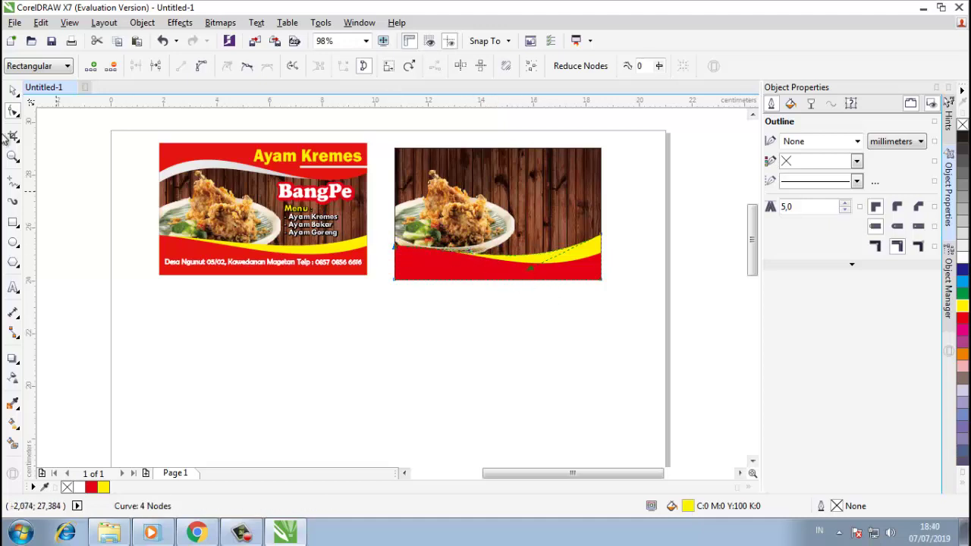
pyautogui.click(13, 90)
pyautogui.click(386, 317)
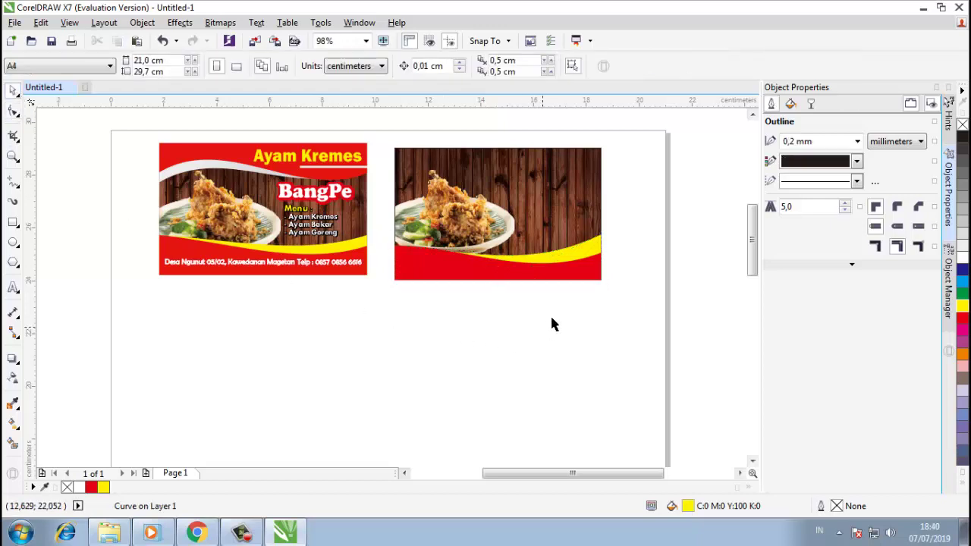
# Step: Group the red strip and the yellow band
pyautogui.click(591, 259)
pyautogui.keyDown('shift'); pyautogui.click(589, 249); pyautogui.keyUp('shift')
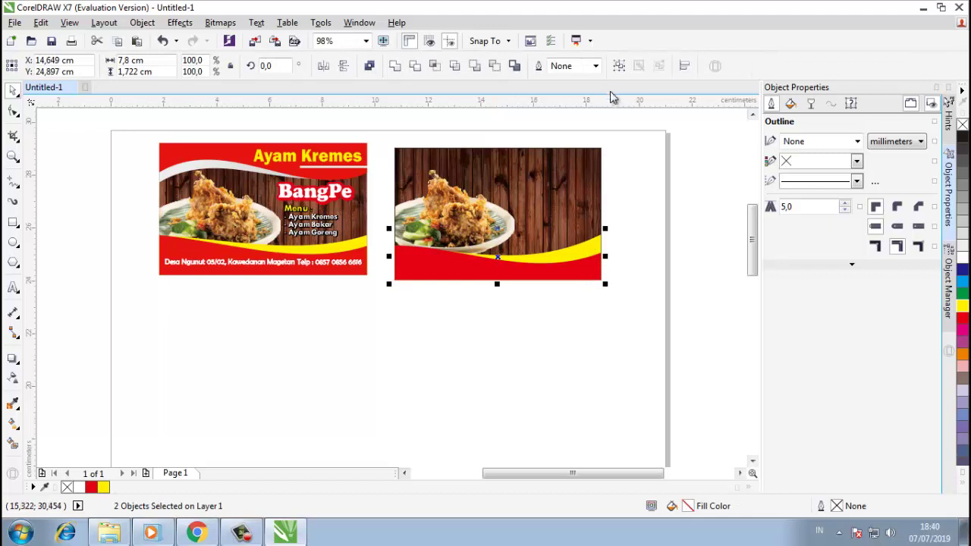
pyautogui.click(619, 65)
# Step: Try to PowerClip the grouped red and yellow bands inside the wood-textured card, and undo it
pyautogui.rightClick(584, 263)
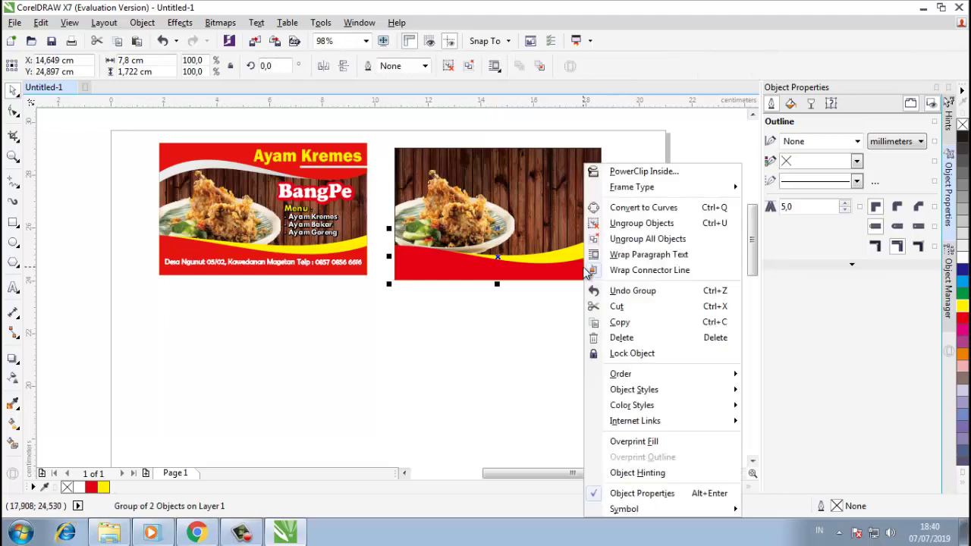
pyautogui.click(644, 172)
pyautogui.click(559, 217)
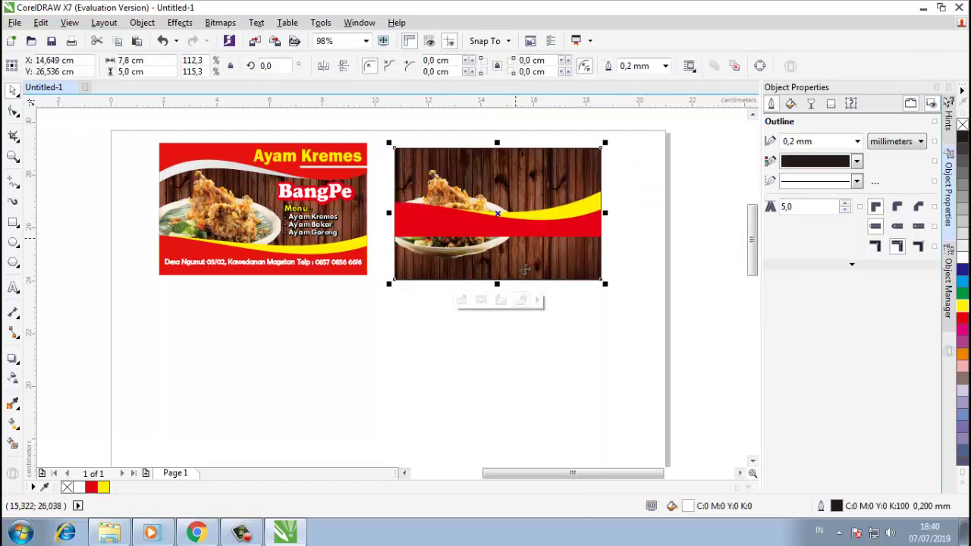
pyautogui.click(626, 330)
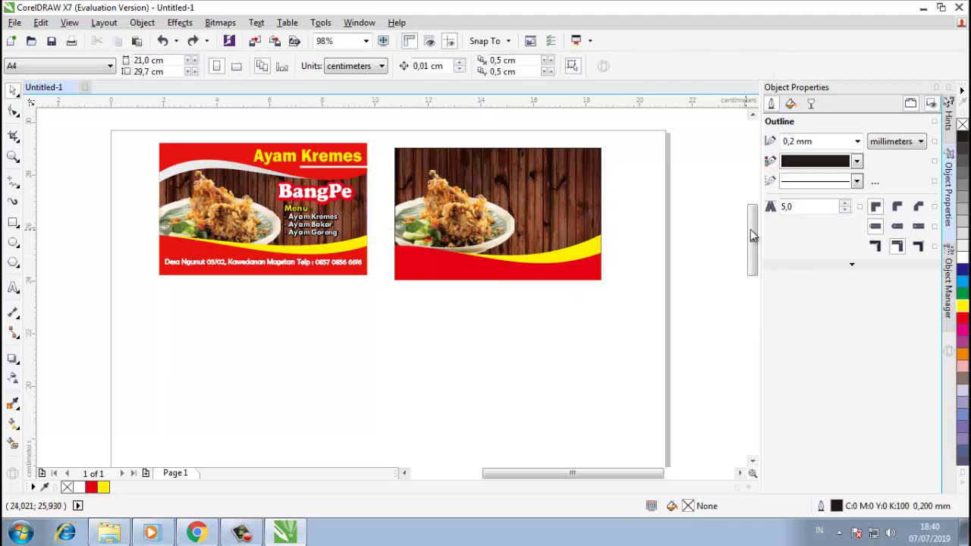
# Step: Duplicate the grouped red and yellow bands and place the copy over the upper half of the wood-textured card
pyautogui.scroll(1, 750, 229)
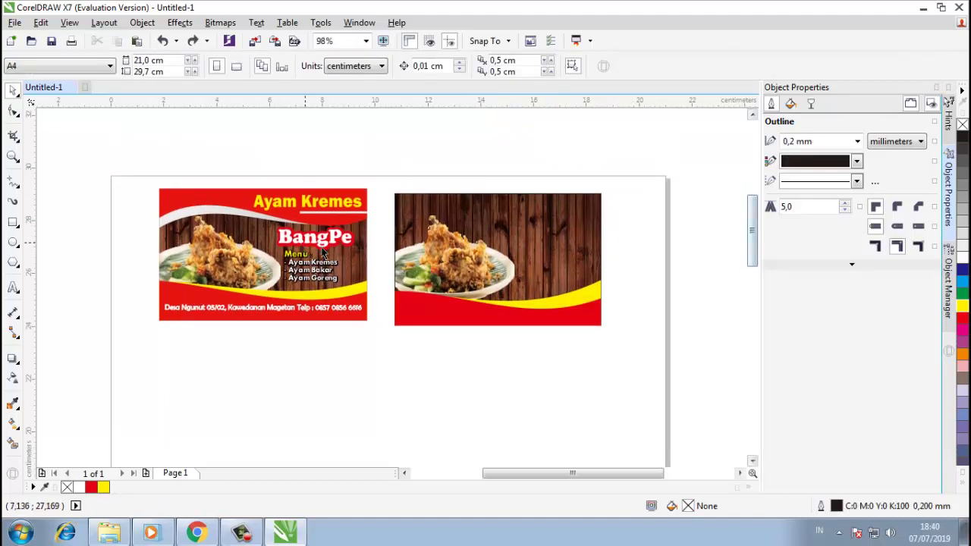
pyautogui.click(464, 328)
pyautogui.moveTo(625, 271); pyautogui.dragTo(377, 357)
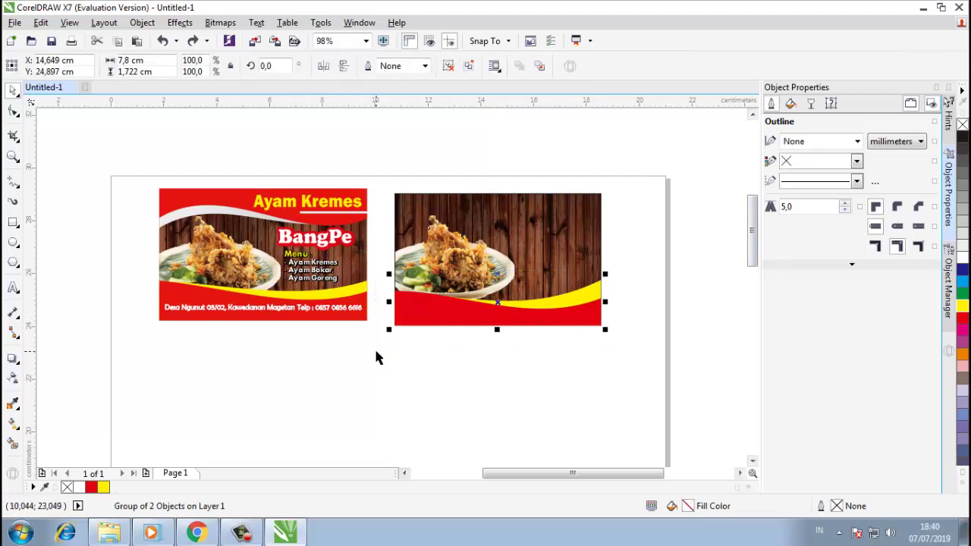
pyautogui.rightClick(457, 316)
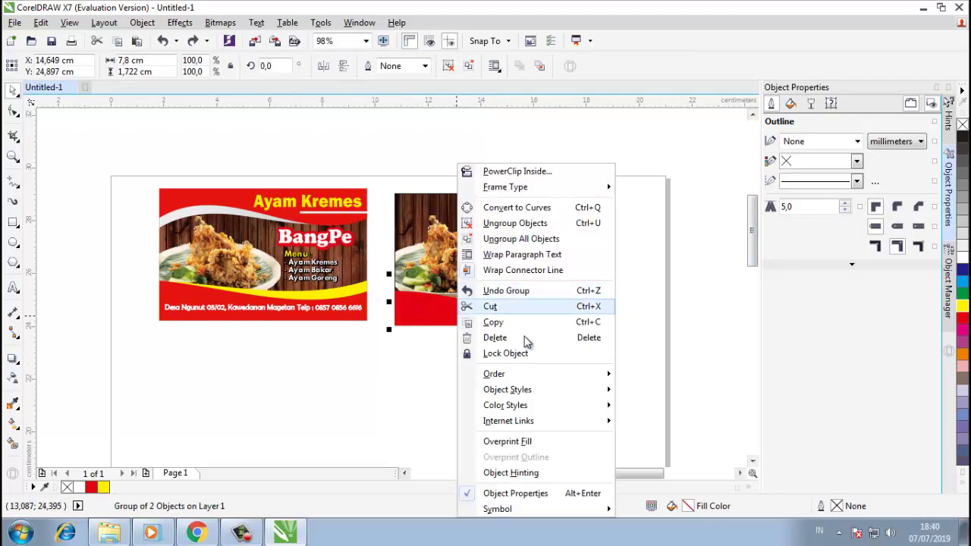
pyautogui.click(431, 359)
pyautogui.rightClick(431, 364)
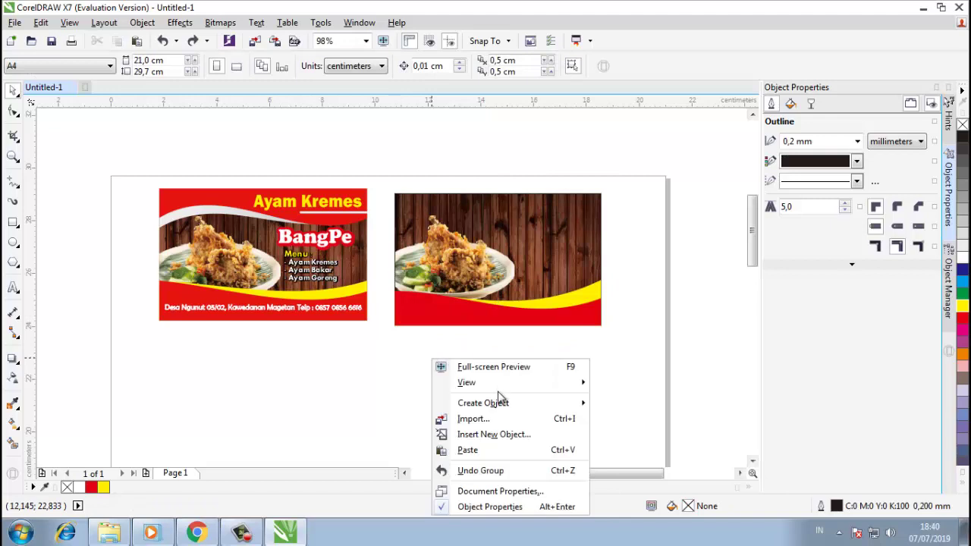
pyautogui.click(465, 451)
pyautogui.moveTo(465, 314); pyautogui.dragTo(478, 261)
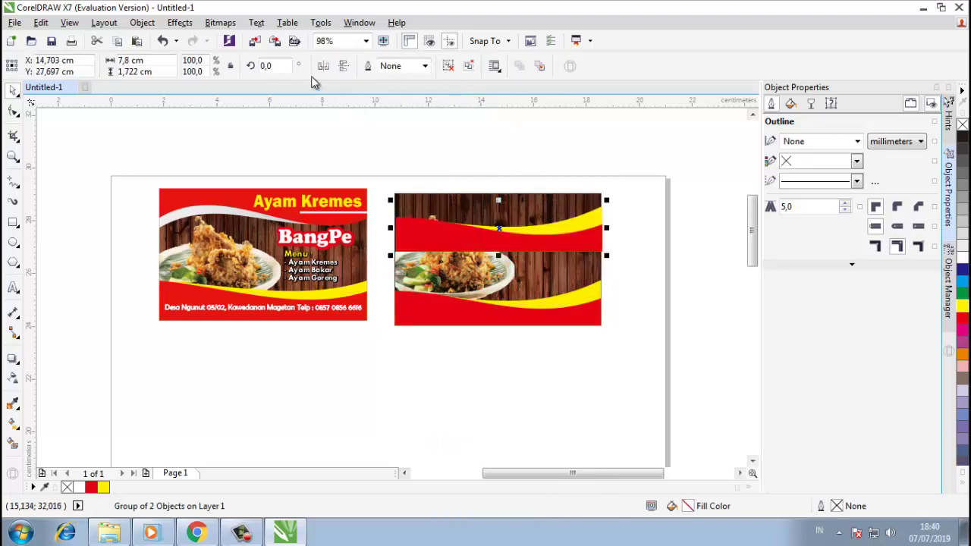
# Step: Mirror the duplicated bands vertically and move them up to the card's top edge
pyautogui.click(344, 66)
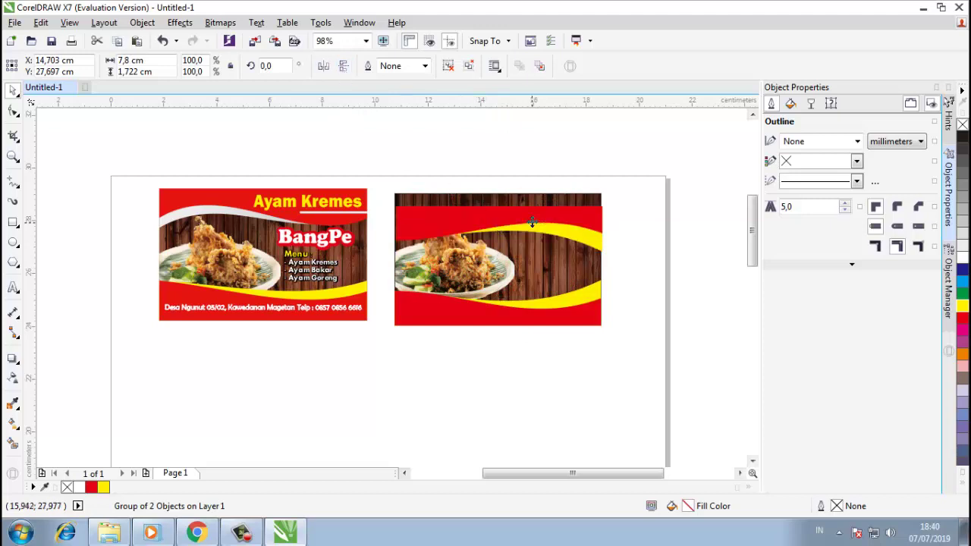
pyautogui.moveTo(532, 221); pyautogui.dragTo(528, 209)
pyautogui.click(563, 272)
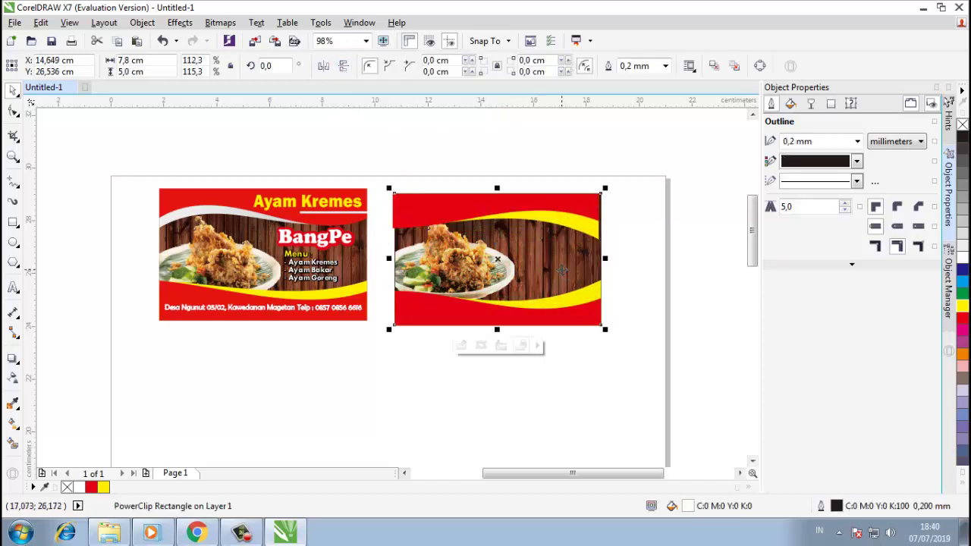
pyautogui.click(602, 358)
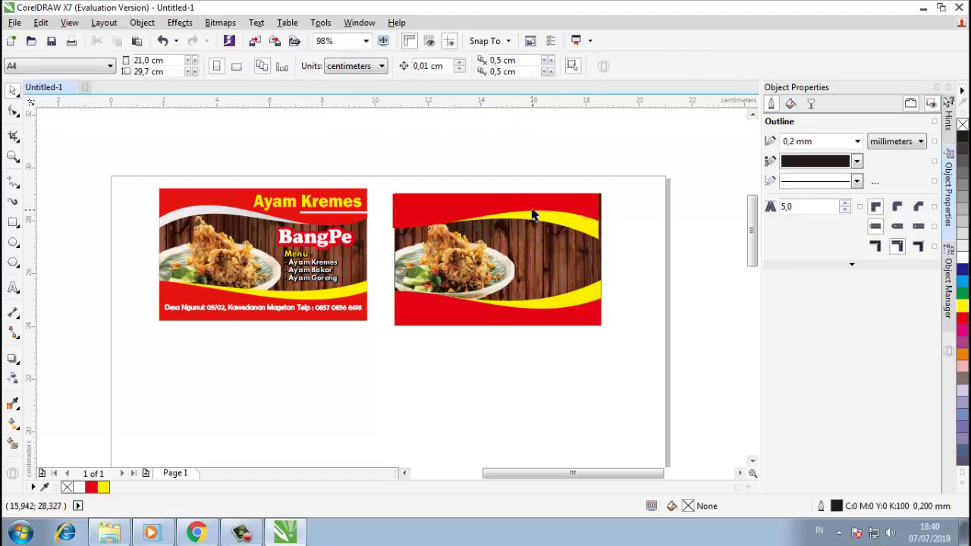
pyautogui.click(531, 210)
pyautogui.click(539, 273)
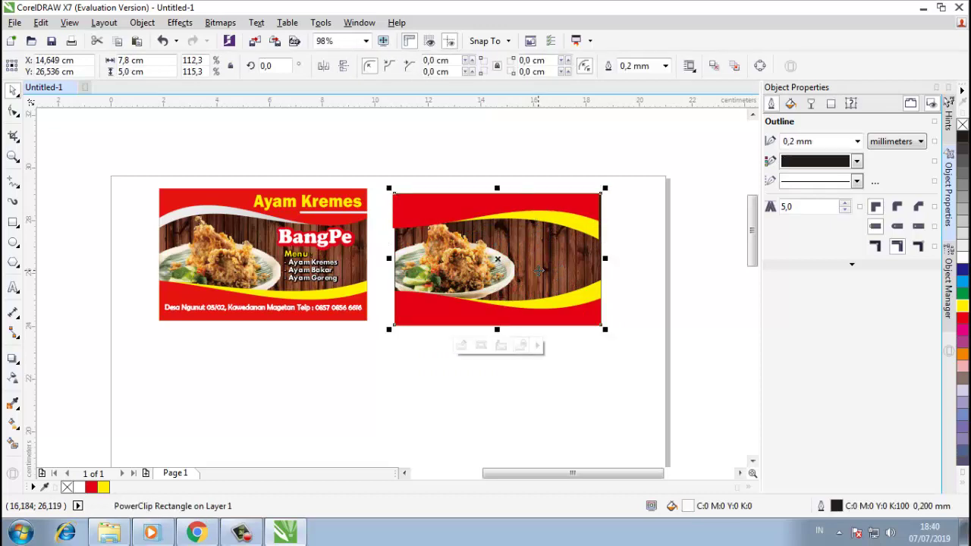
pyautogui.click(620, 400)
pyautogui.click(530, 216)
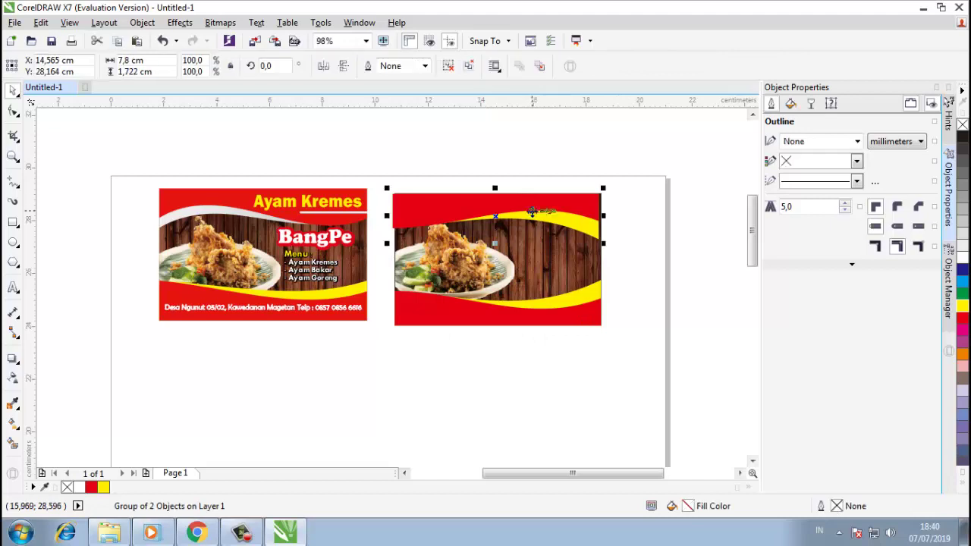
# Step: Centre the duplicated bands horizontally on the card and align them with its top edge
pyautogui.moveTo(530, 217); pyautogui.dragTo(609, 194)
pyautogui.keyDown('shift'); pyautogui.click(562, 233); pyautogui.keyUp('shift')
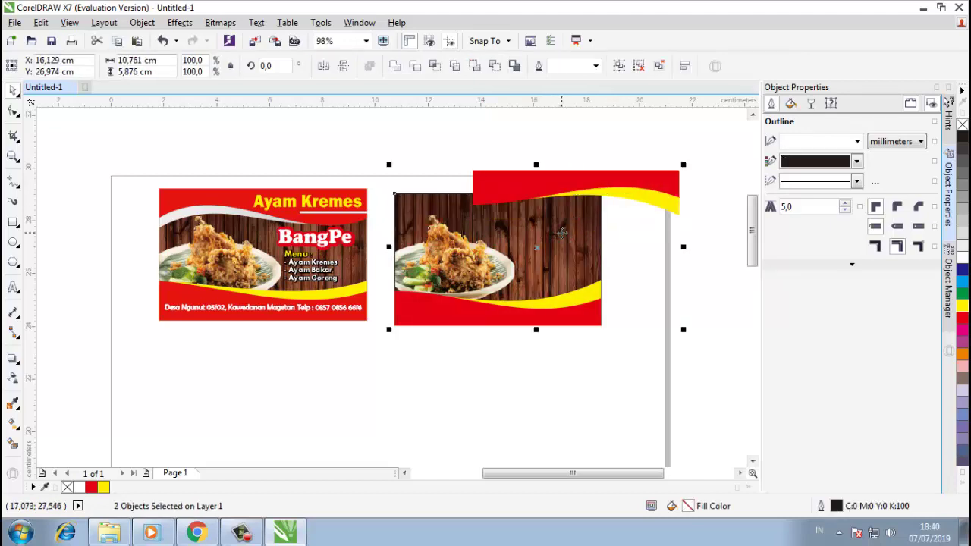
pyautogui.press('e')
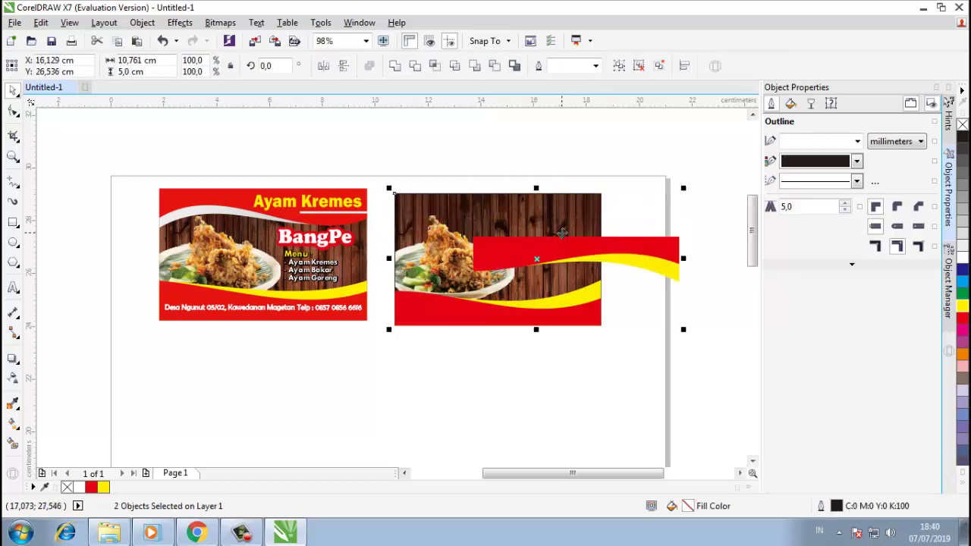
pyautogui.hotkey('ctrl', 'z')
pyautogui.press('c')
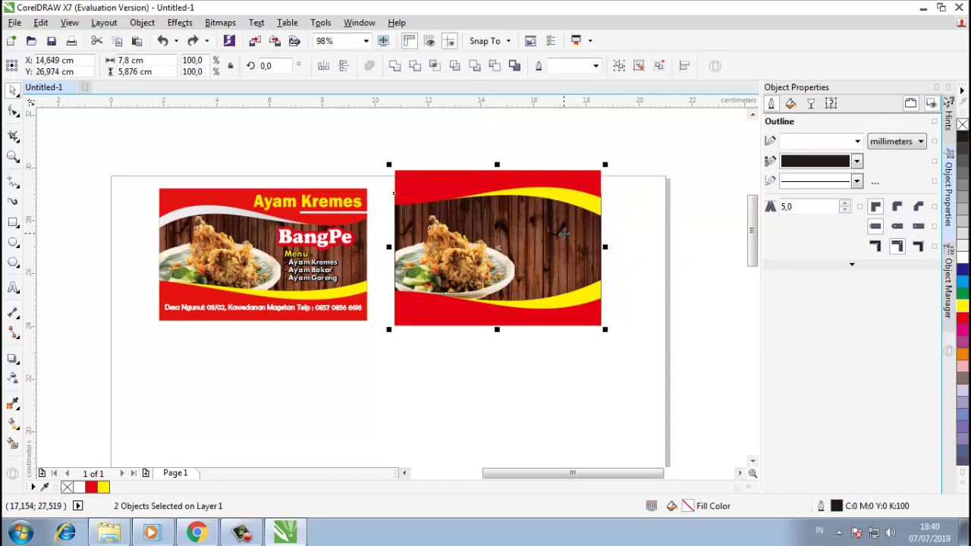
pyautogui.click(567, 376)
pyautogui.click(553, 189)
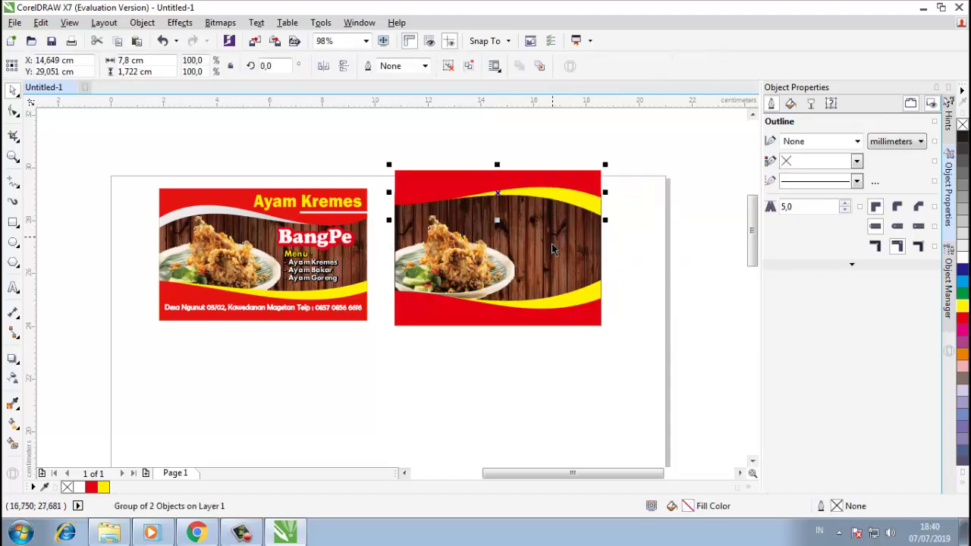
pyautogui.keyDown('shift'); pyautogui.click(553, 266); pyautogui.keyUp('shift')
pyautogui.press('t')
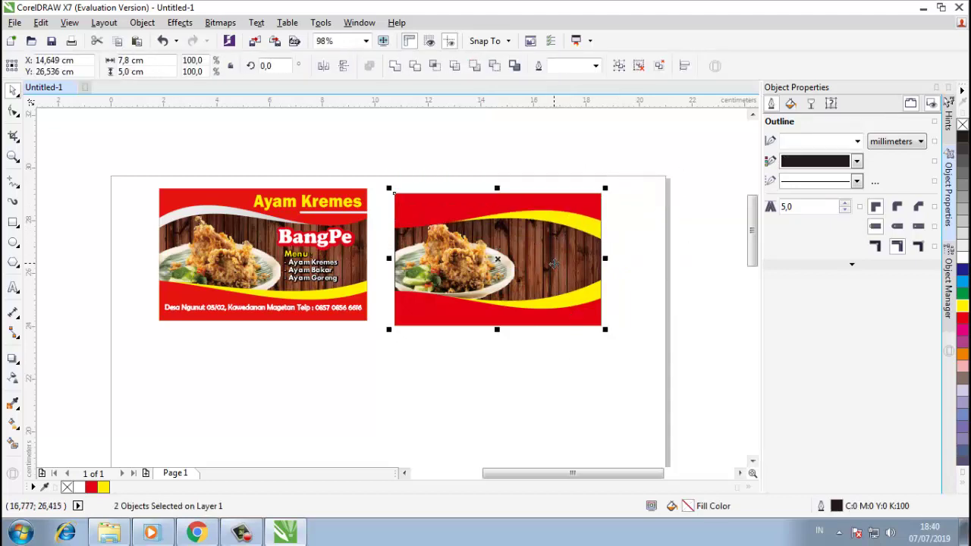
# Step: Ungroup the upper bands and fill the upper yellow band with white
pyautogui.click(562, 372)
pyautogui.click(598, 240)
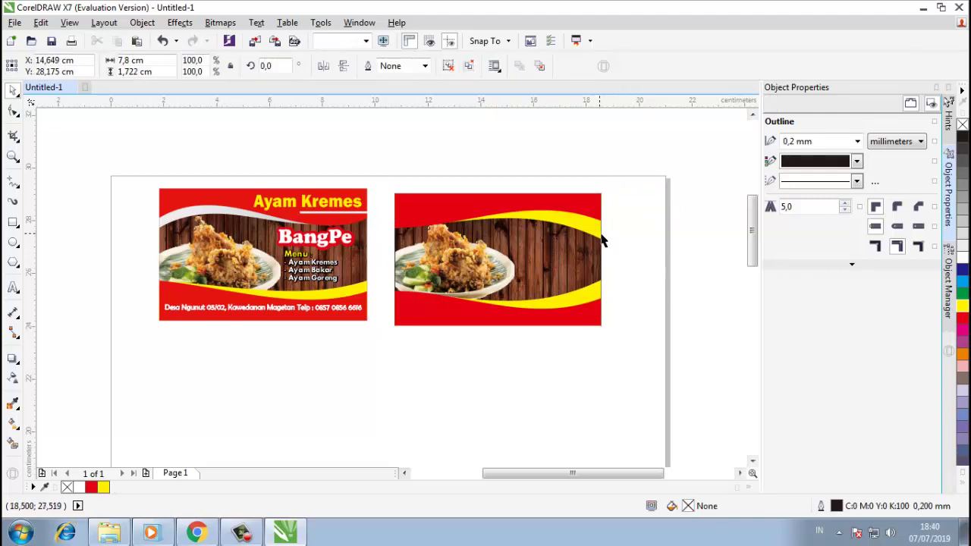
pyautogui.click(448, 66)
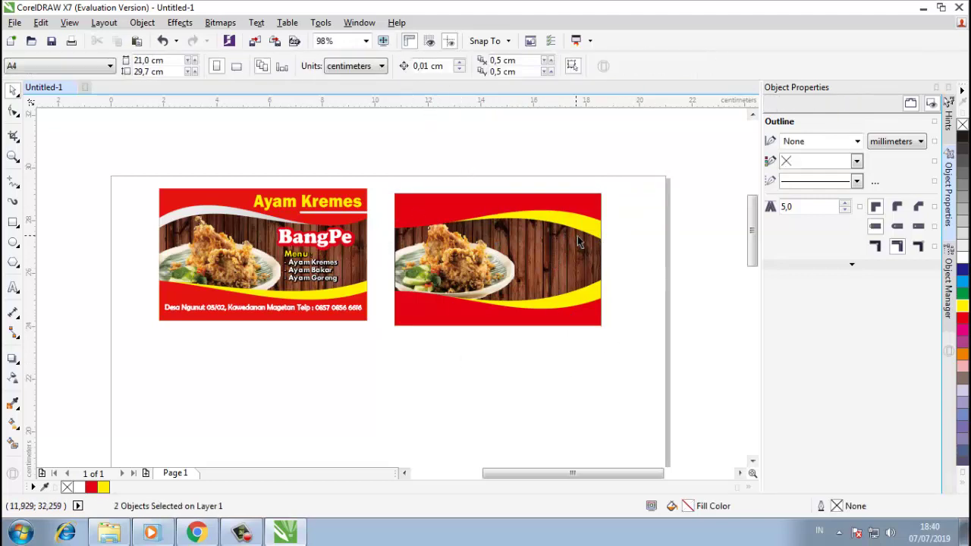
pyautogui.click(416, 237)
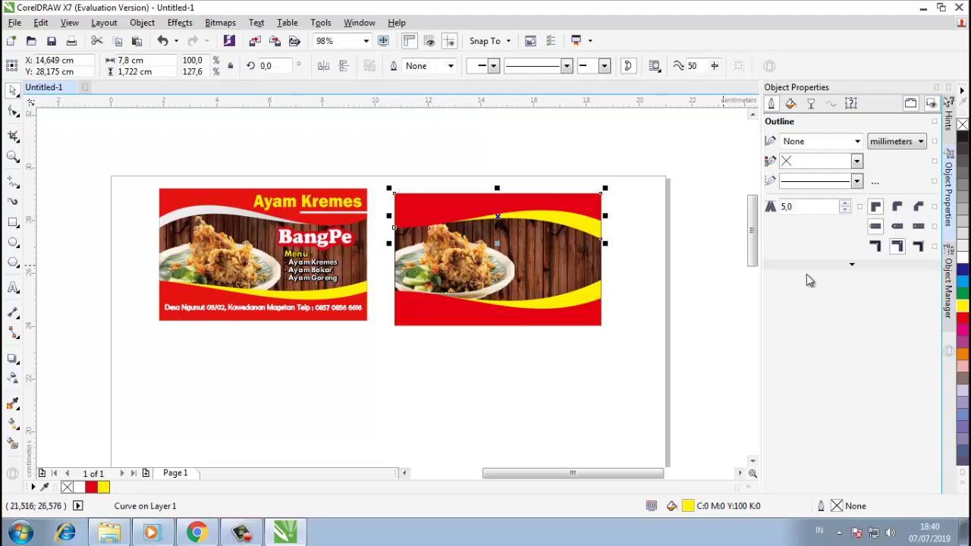
pyautogui.click(961, 260)
pyautogui.click(640, 278)
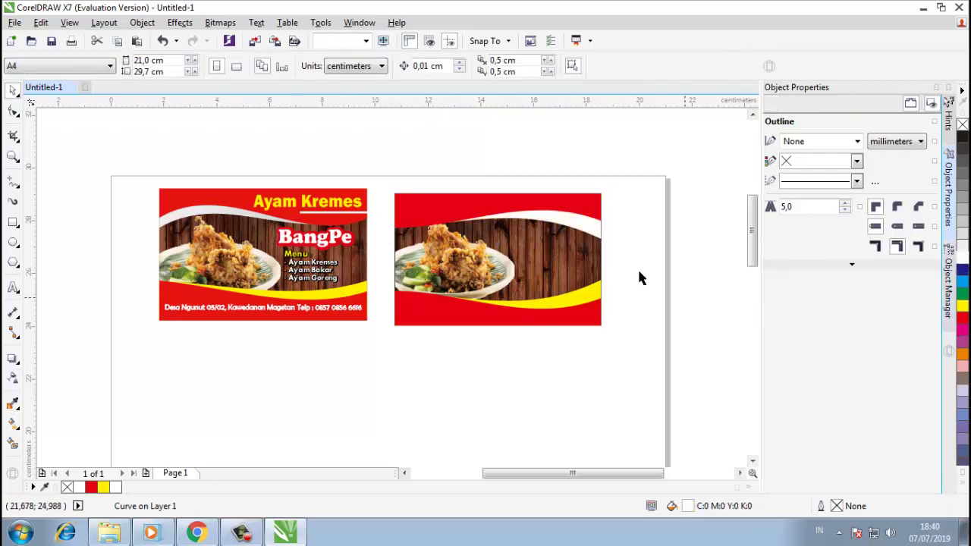
# Step: Group the upper red and white bands again and flip them horizontally so the white band sweeps to the left
pyautogui.moveTo(402, 227); pyautogui.dragTo(625, 250)
pyautogui.click(619, 67)
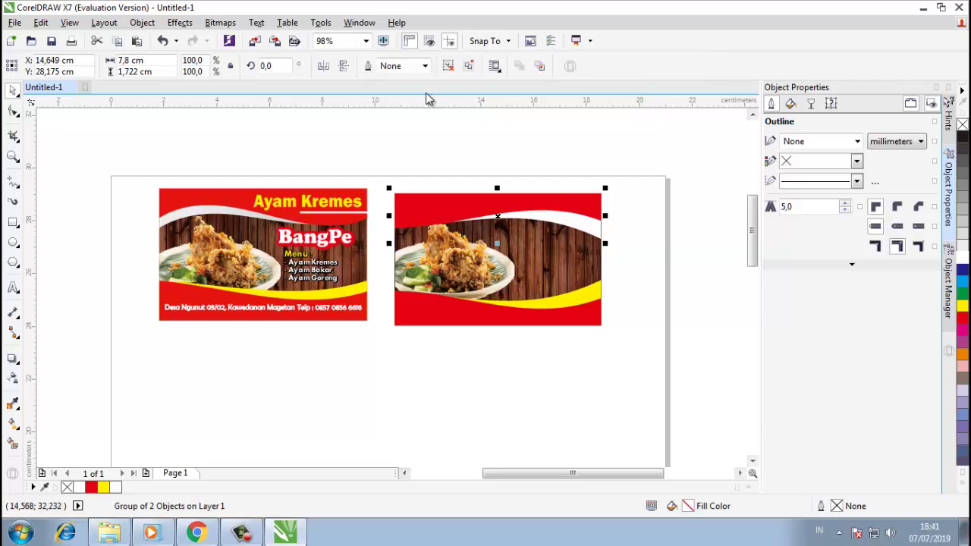
pyautogui.click(530, 128)
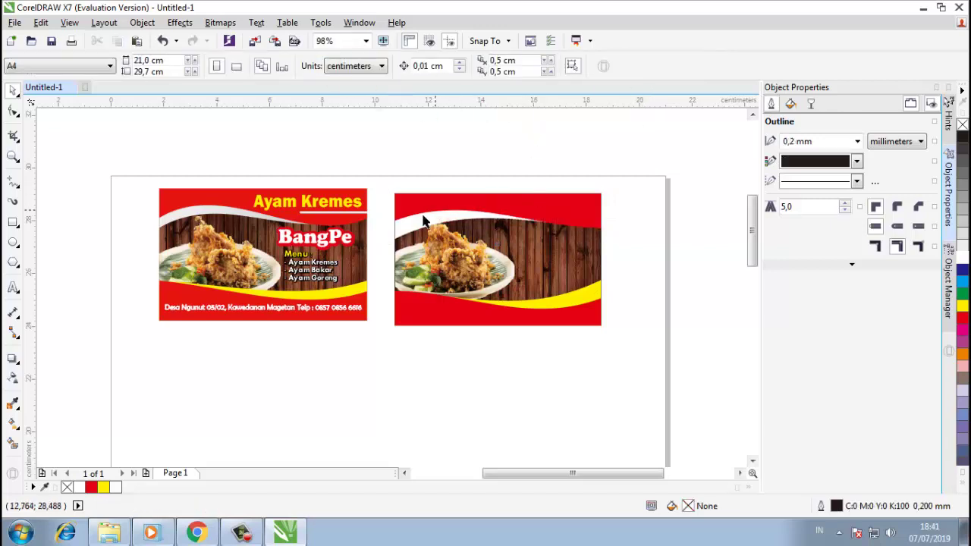
# Step: Ungroup the upper bands and raise the white band's lower-left node to make the band slimmer
pyautogui.click(555, 258)
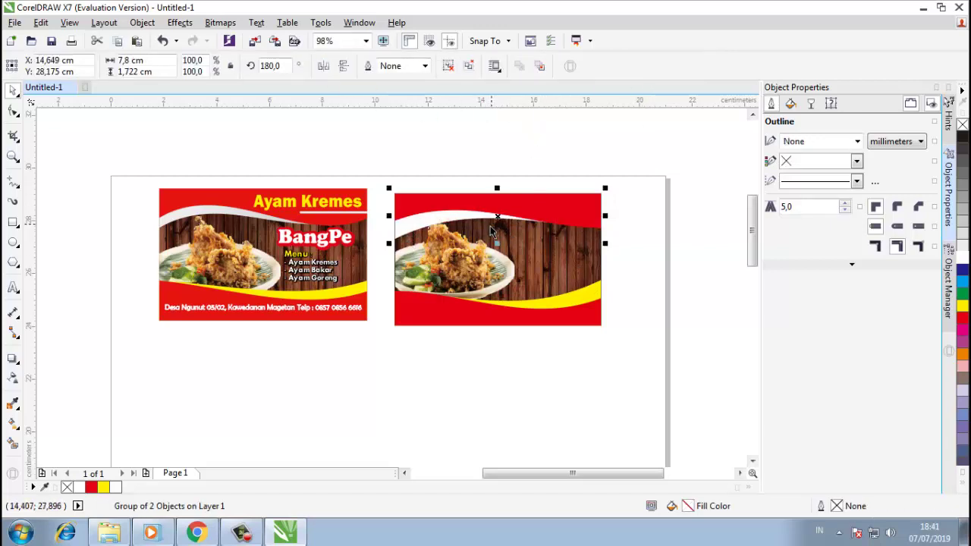
pyautogui.click(449, 67)
pyautogui.click(414, 201)
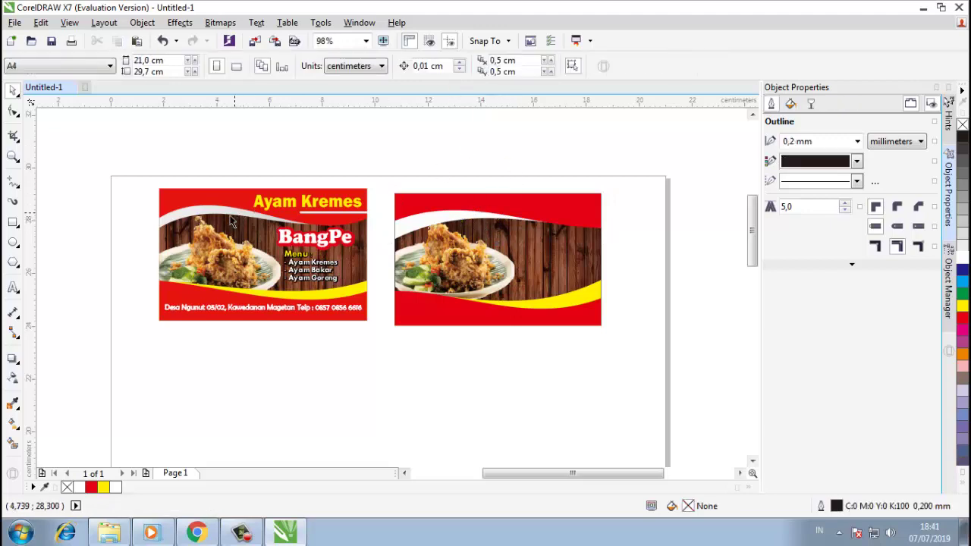
pyautogui.click(421, 228)
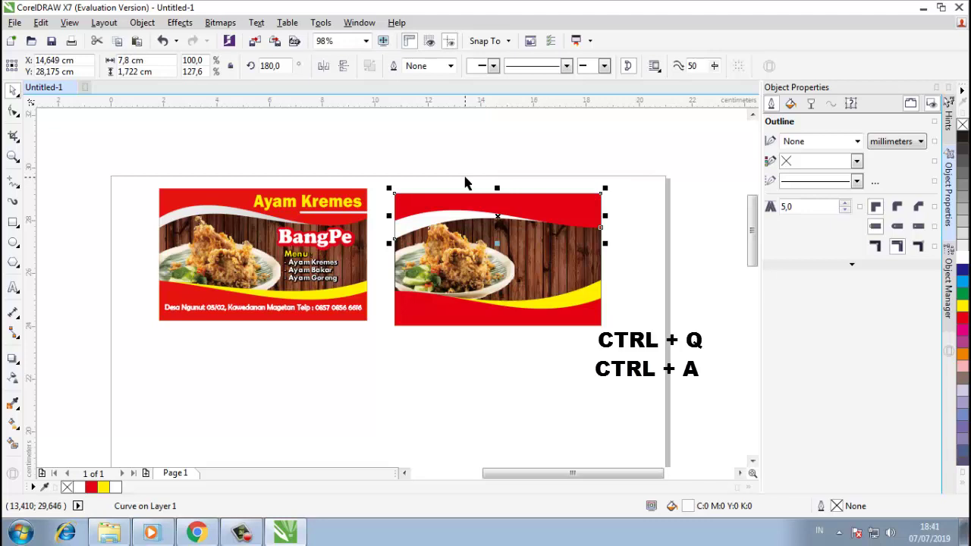
pyautogui.press('F10')
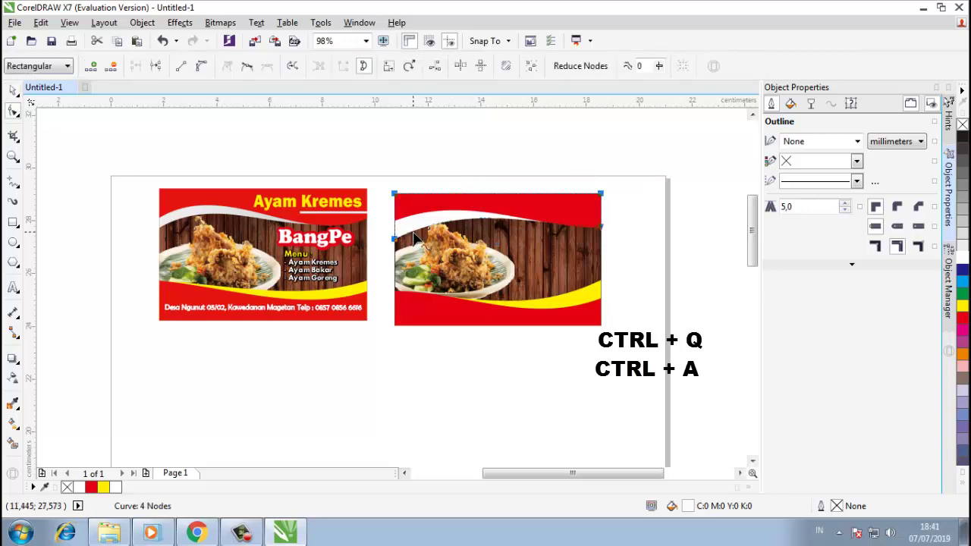
pyautogui.click(415, 239)
pyautogui.moveTo(400, 245); pyautogui.dragTo(390, 225)
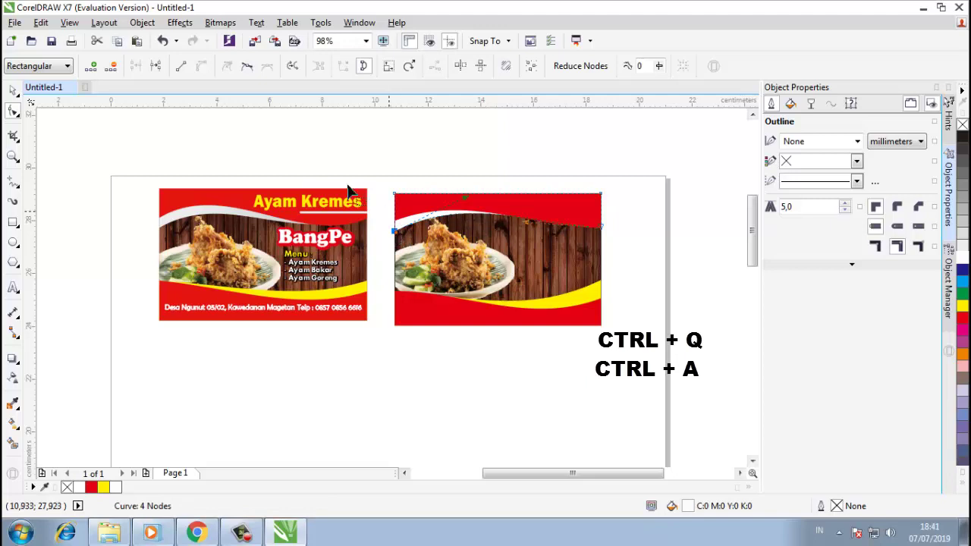
pyautogui.click(13, 89)
pyautogui.click(508, 358)
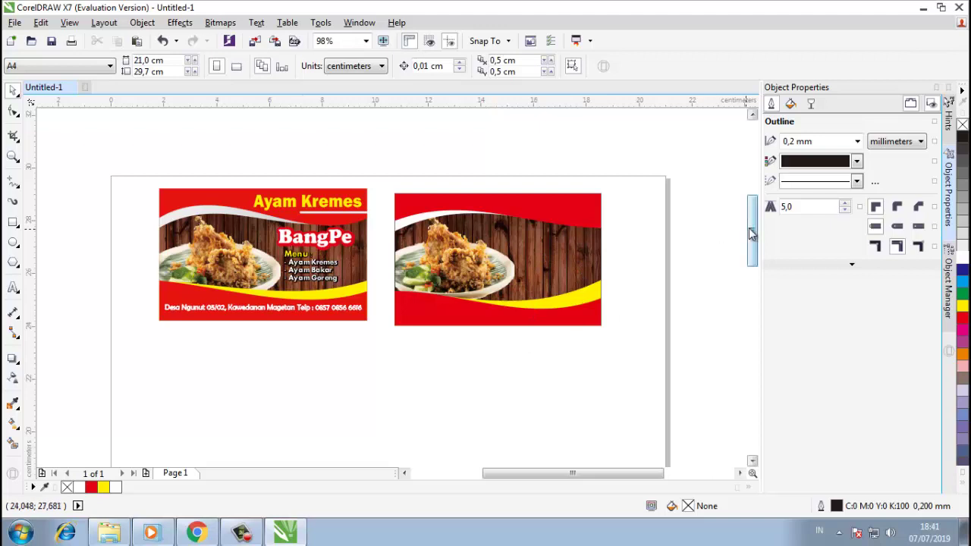
pyautogui.moveTo(755, 230)
pyautogui.mouseDown()
pyautogui.moveTo(755, 241)
pyautogui.moveTo(754, 231)
pyautogui.mouseUp()
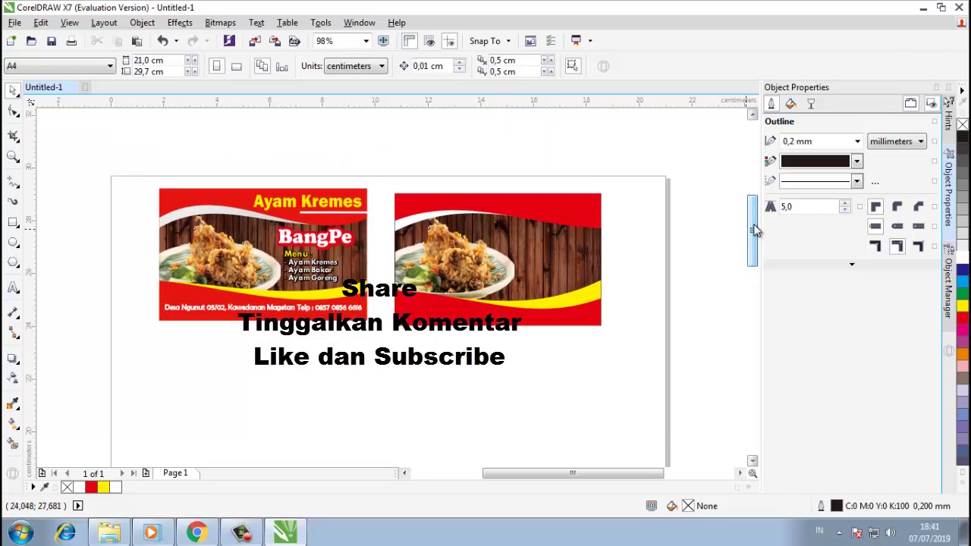